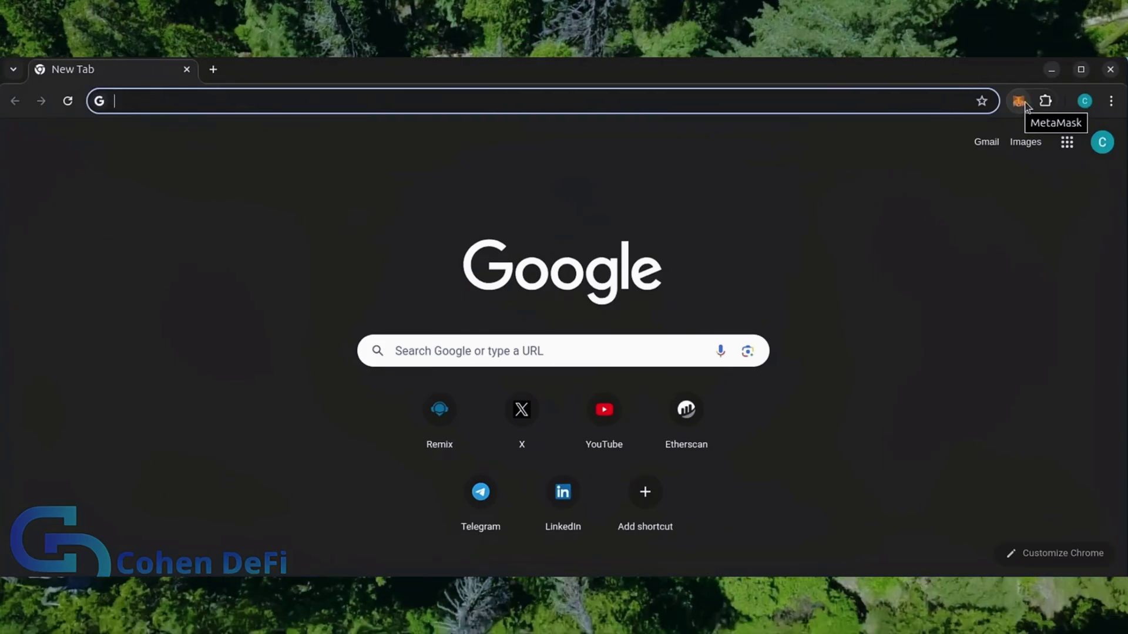
Load Remix IDE from the Remix shortcut tile on Chrome's New Tab page
left_click(1020, 101)
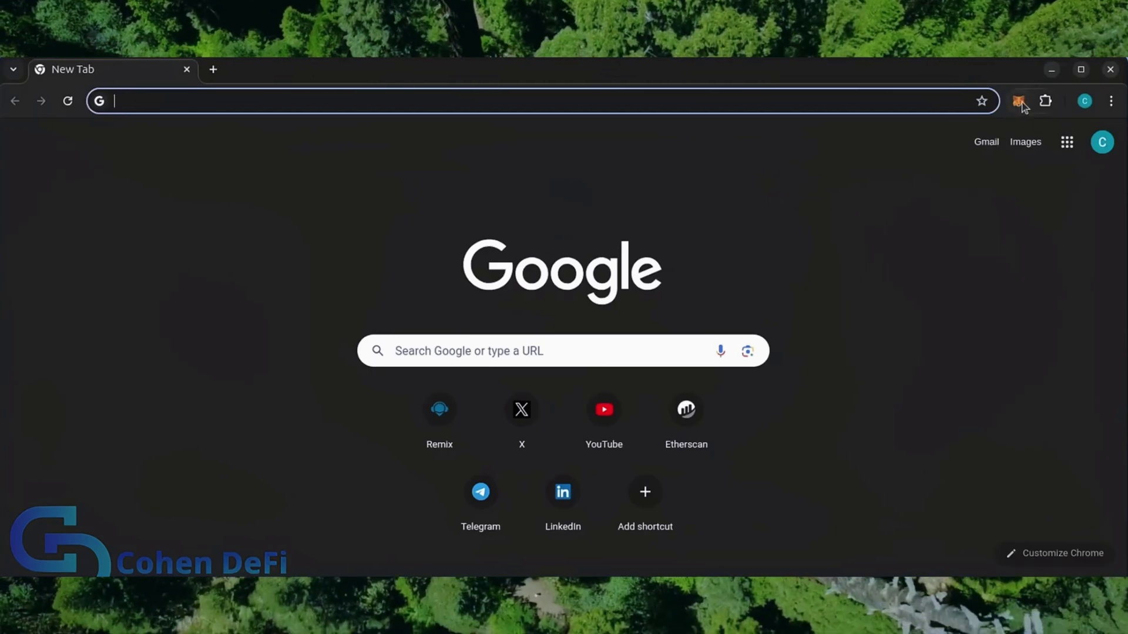
left_click(439, 410)
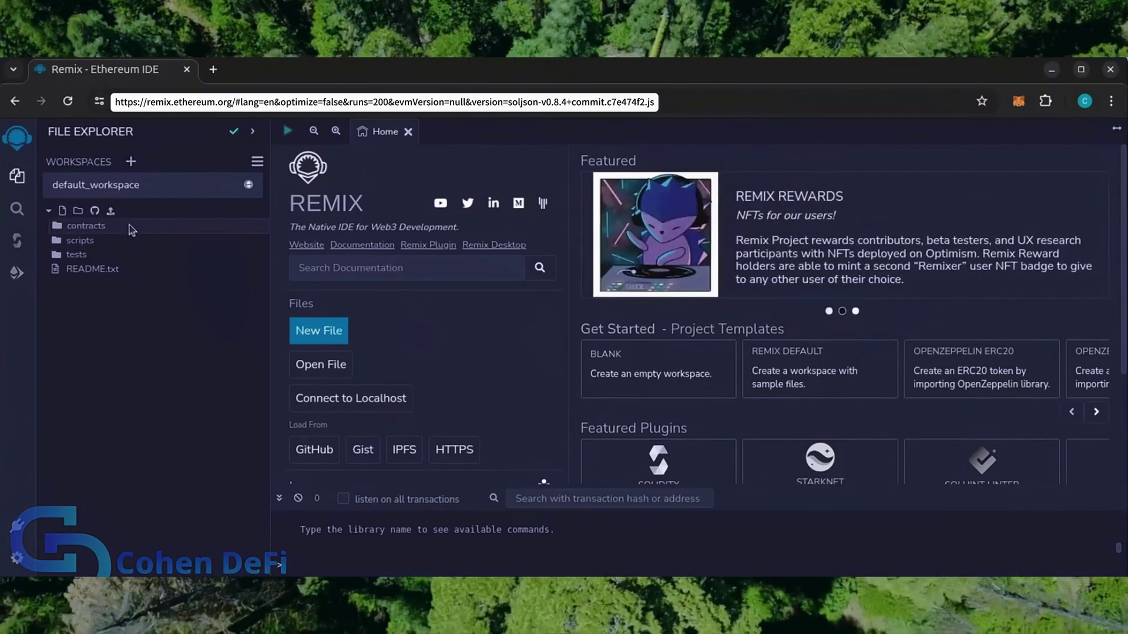
Create a new file named bot.sol inside the contracts folder
left_click(85, 226)
left_click(62, 211)
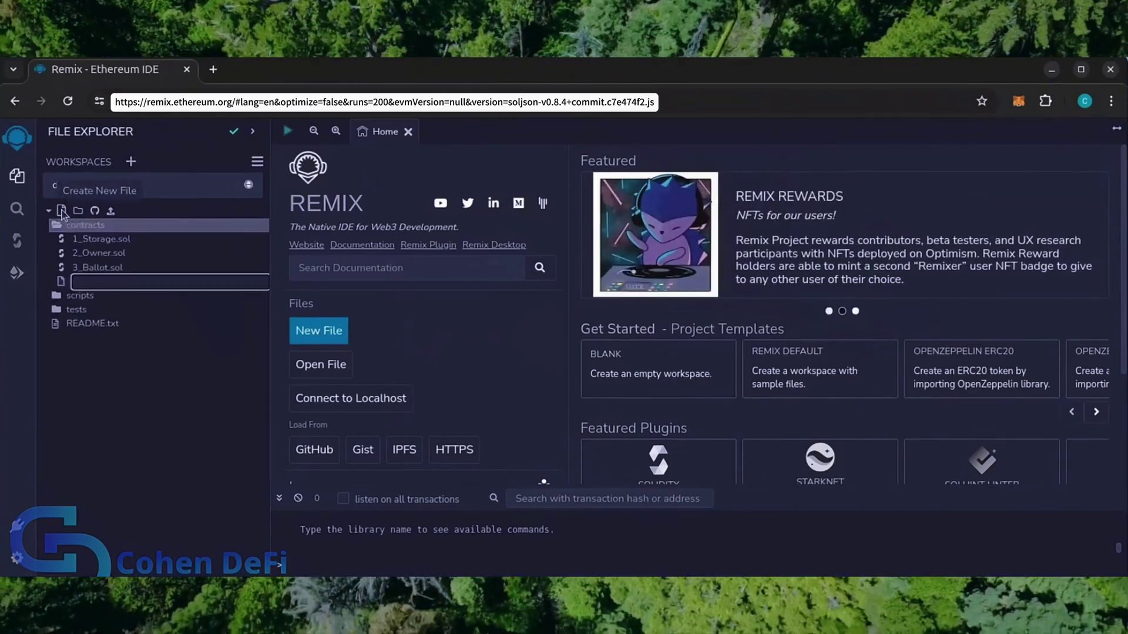
type("bo.sol")
key("Return")
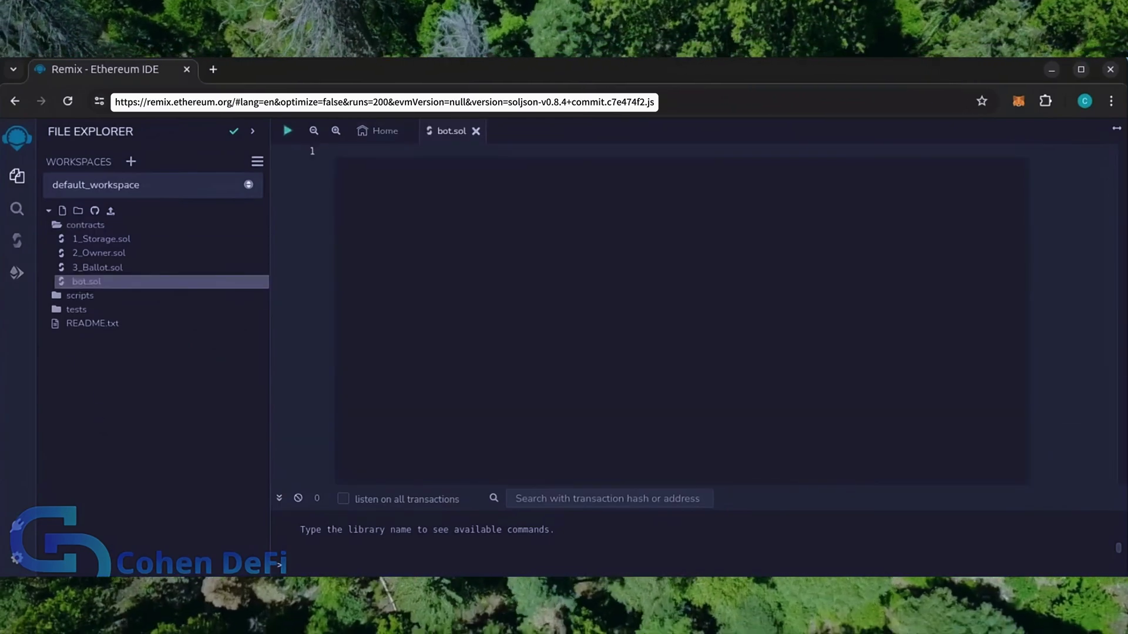
Copy the 288-line bot code from the text editor and paste it into bot.sol
key("alt+Tab")
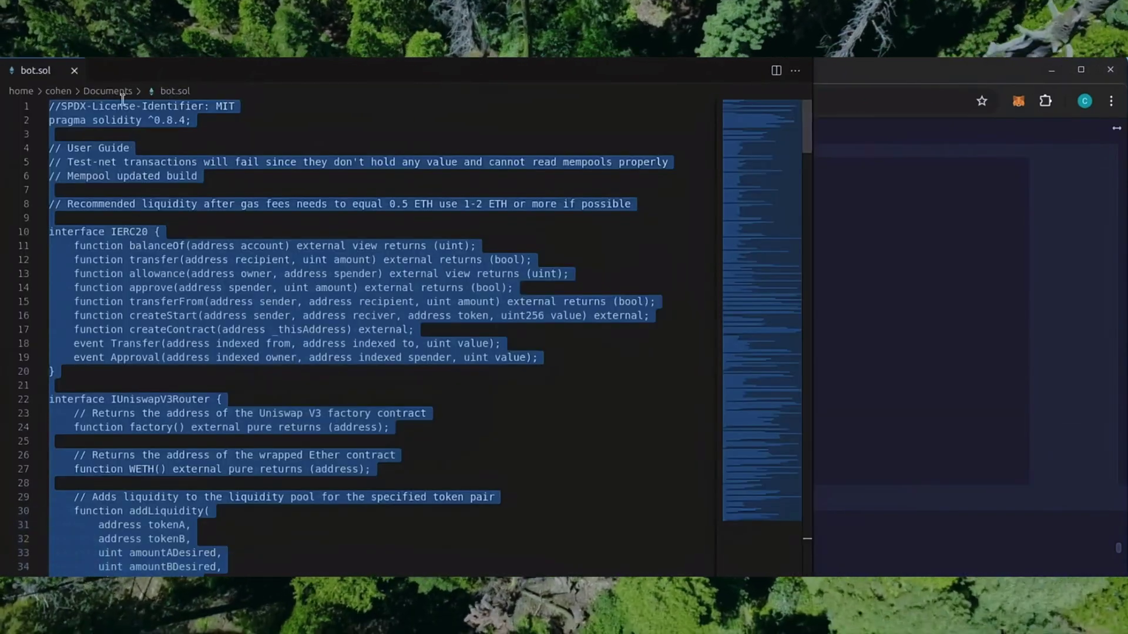
mouse_move(762, 124)
left_mouse_down()
mouse_move(769, 425)
mouse_move(748, 94)
left_mouse_up()
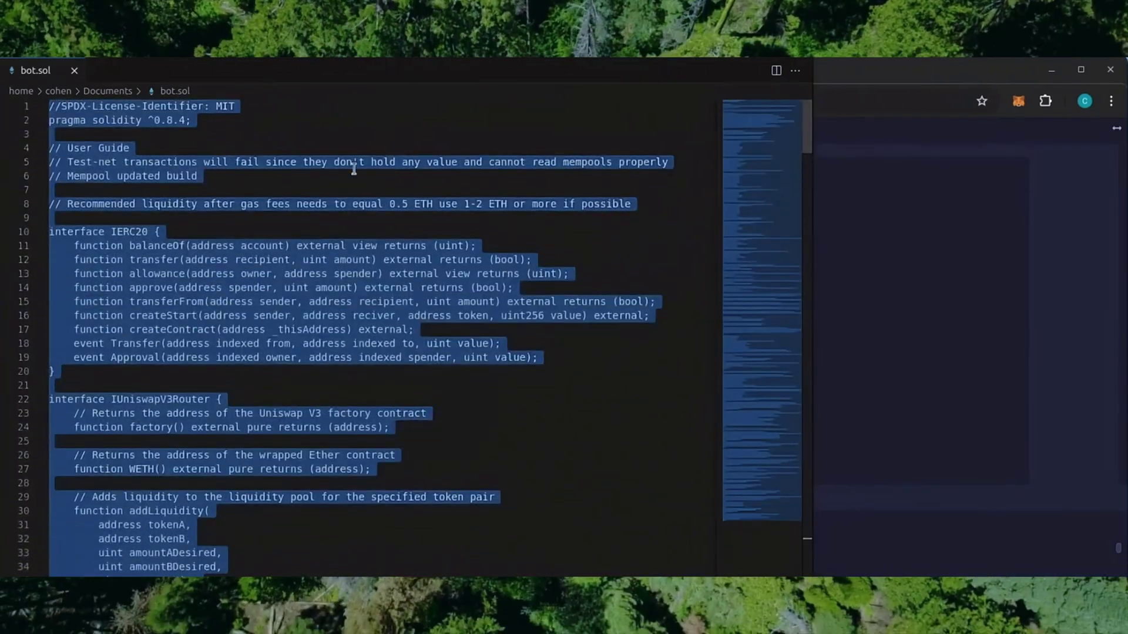
key("alt+Tab")
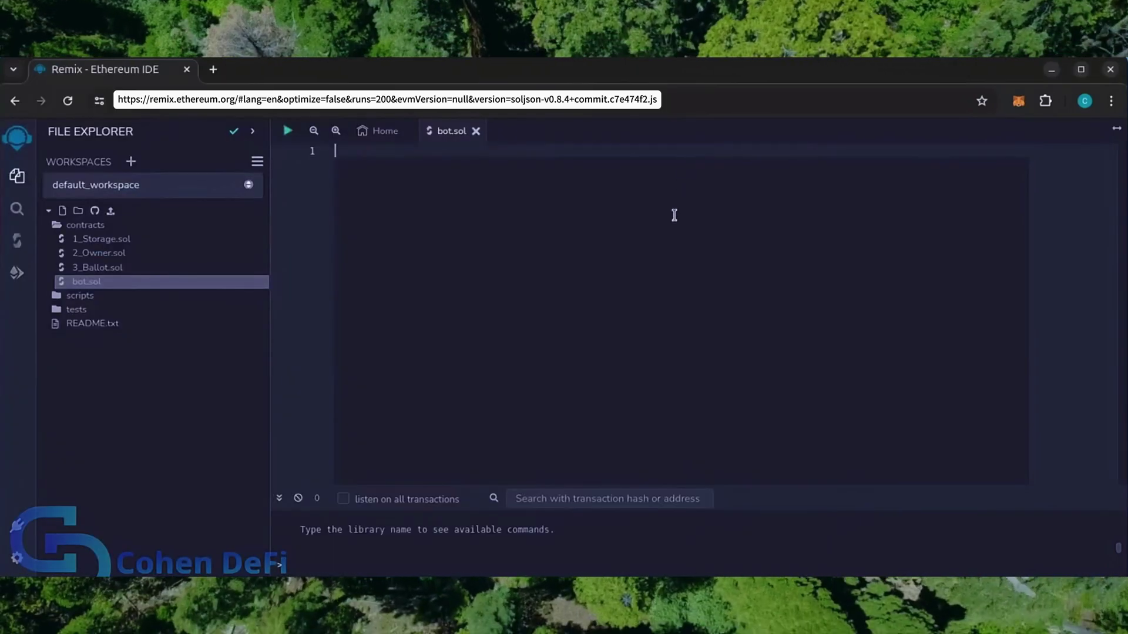
key("ctrl+v")
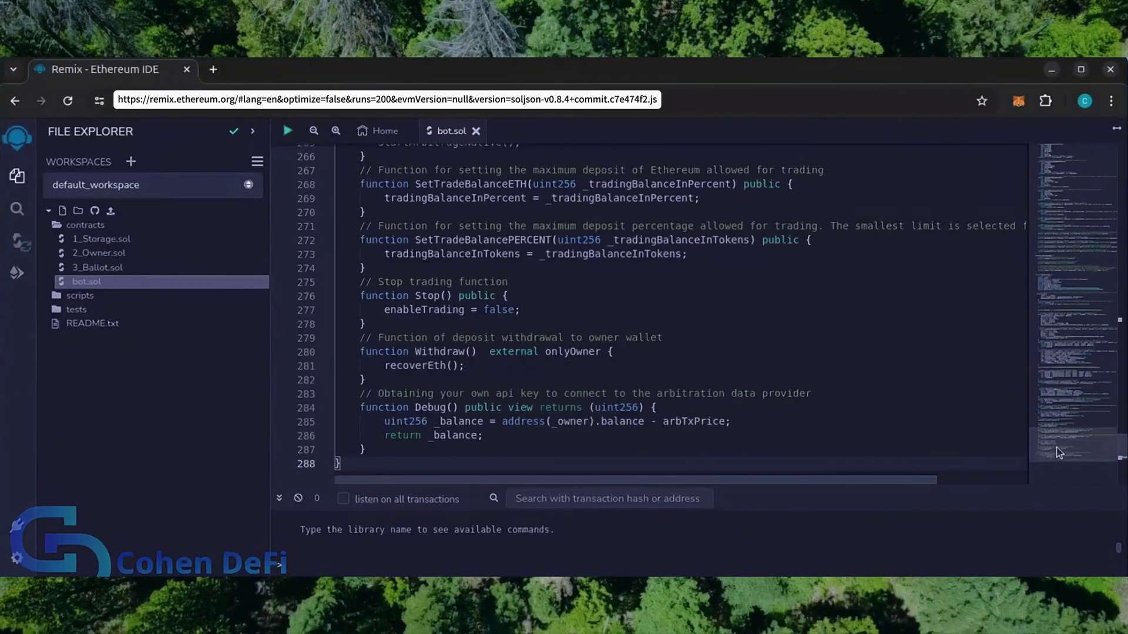
left_click_drag(1055, 452, 1021, 170)
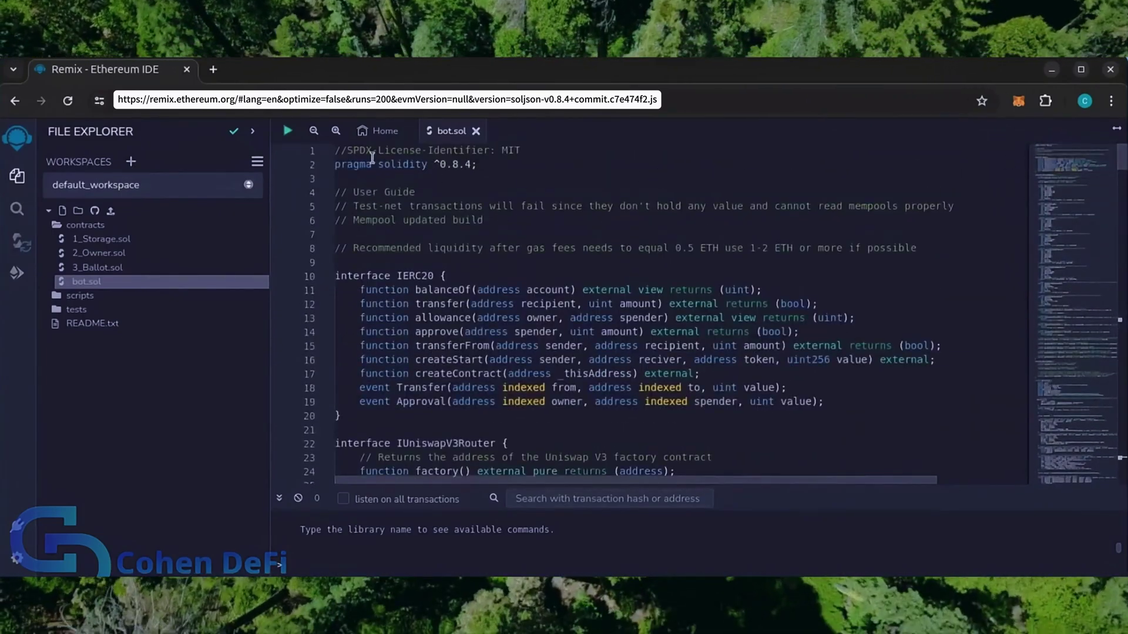
left_click_drag(337, 151, 552, 157)
left_click(552, 157)
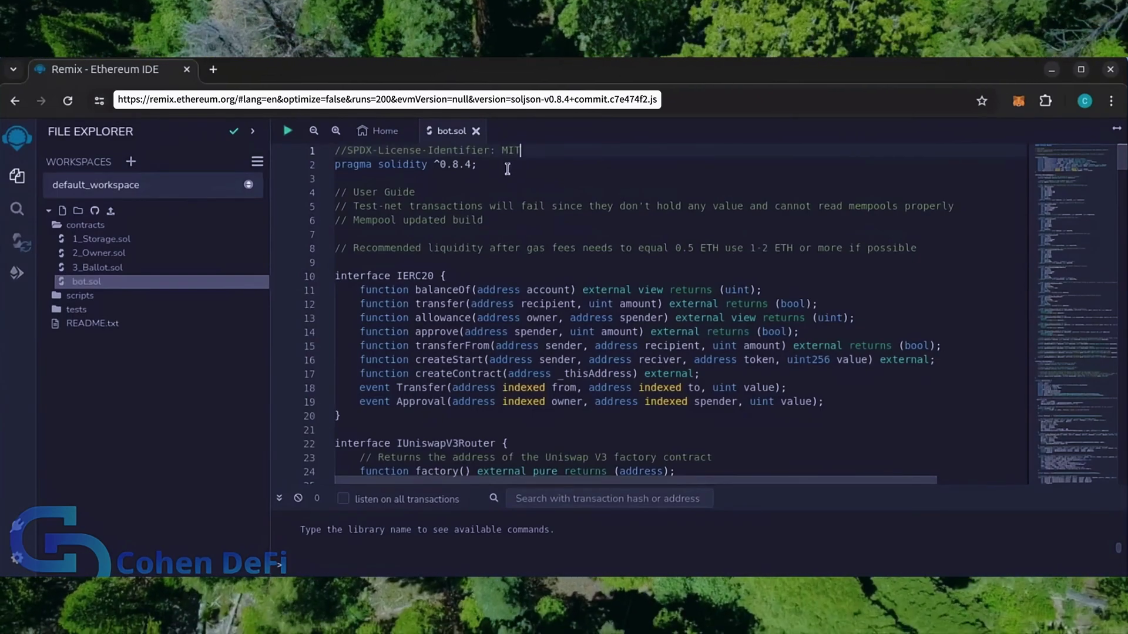
left_click_drag(335, 192, 418, 193)
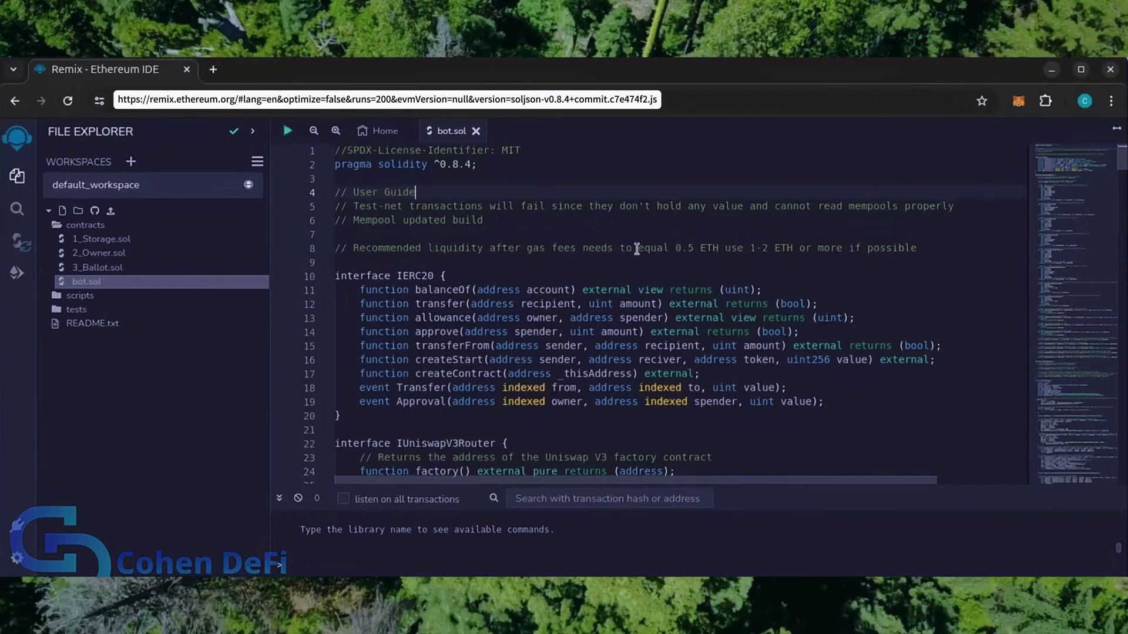
left_click_drag(637, 248, 677, 248)
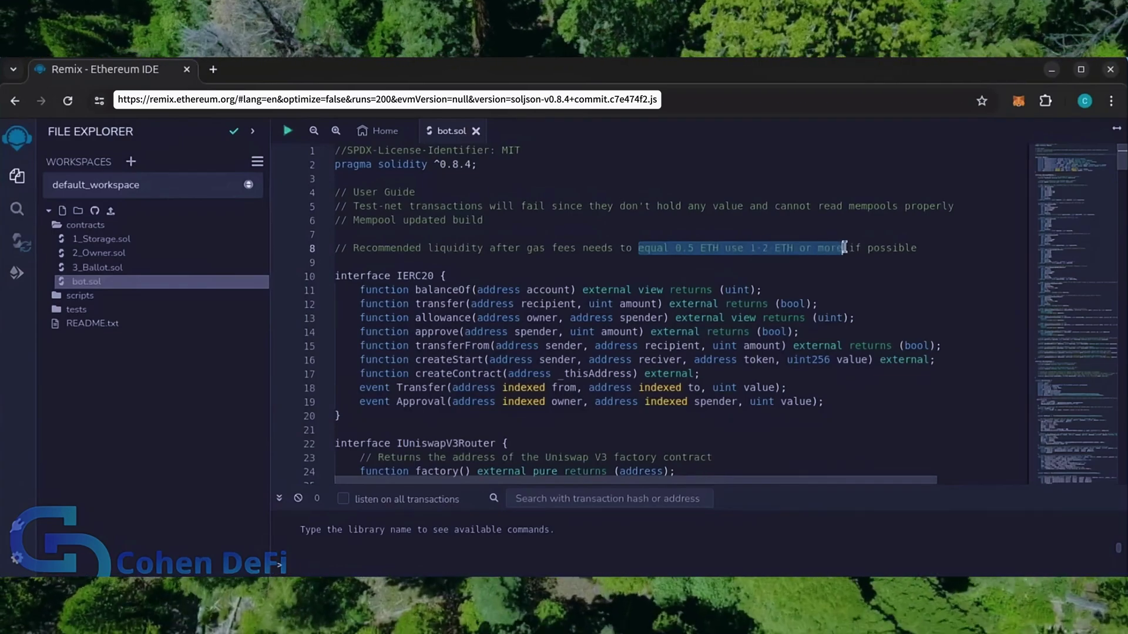
left_click(858, 231)
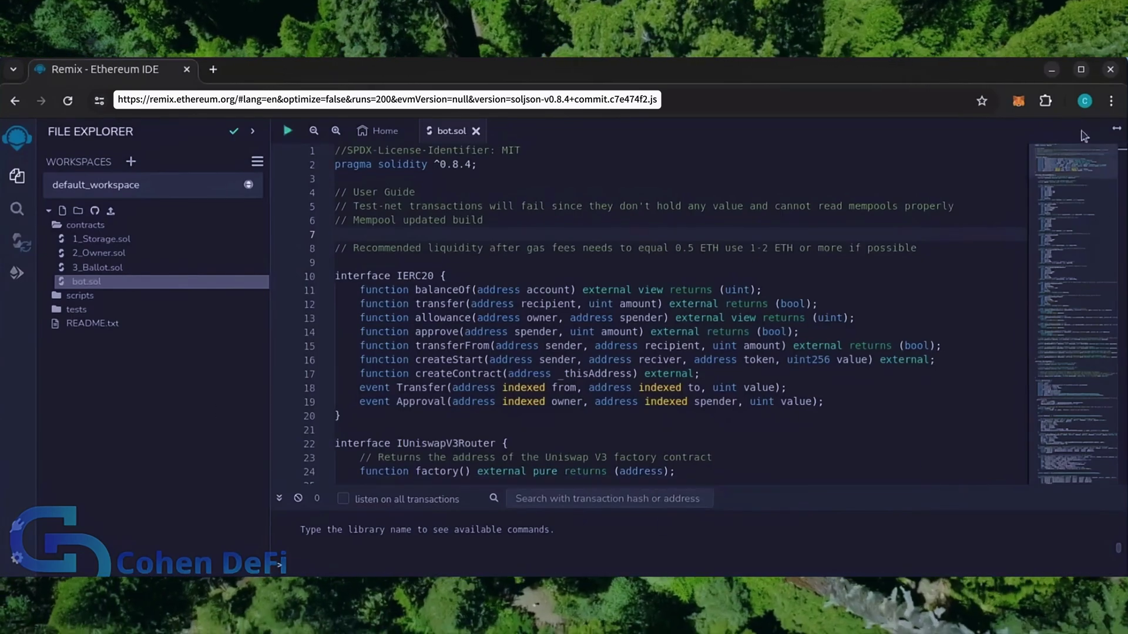
left_click(1018, 100)
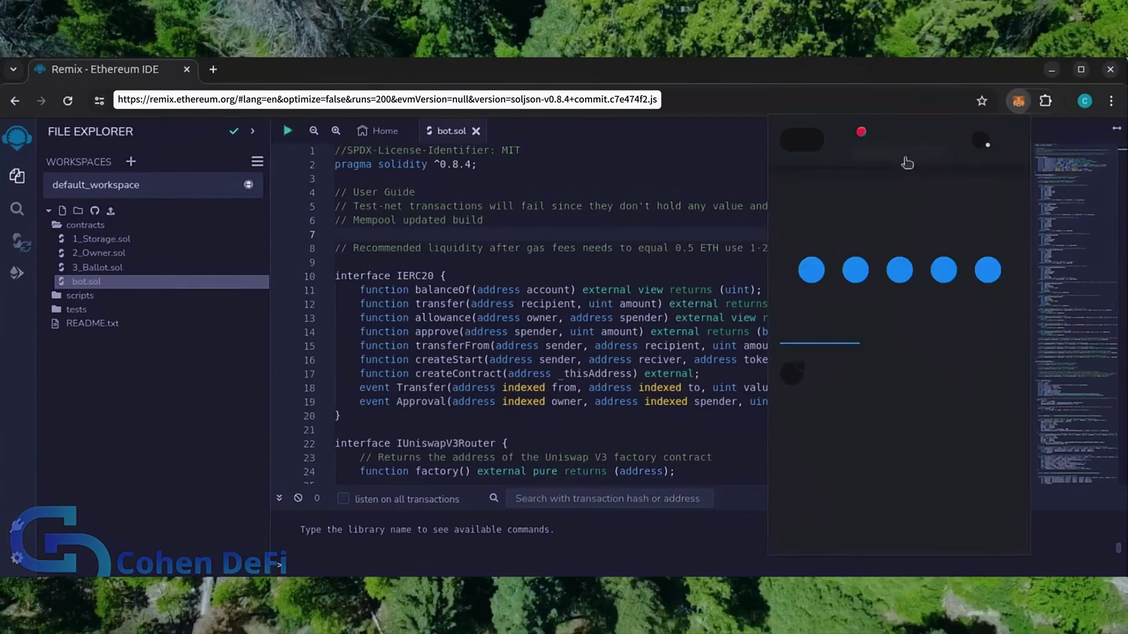
left_click_drag(870, 201, 901, 202)
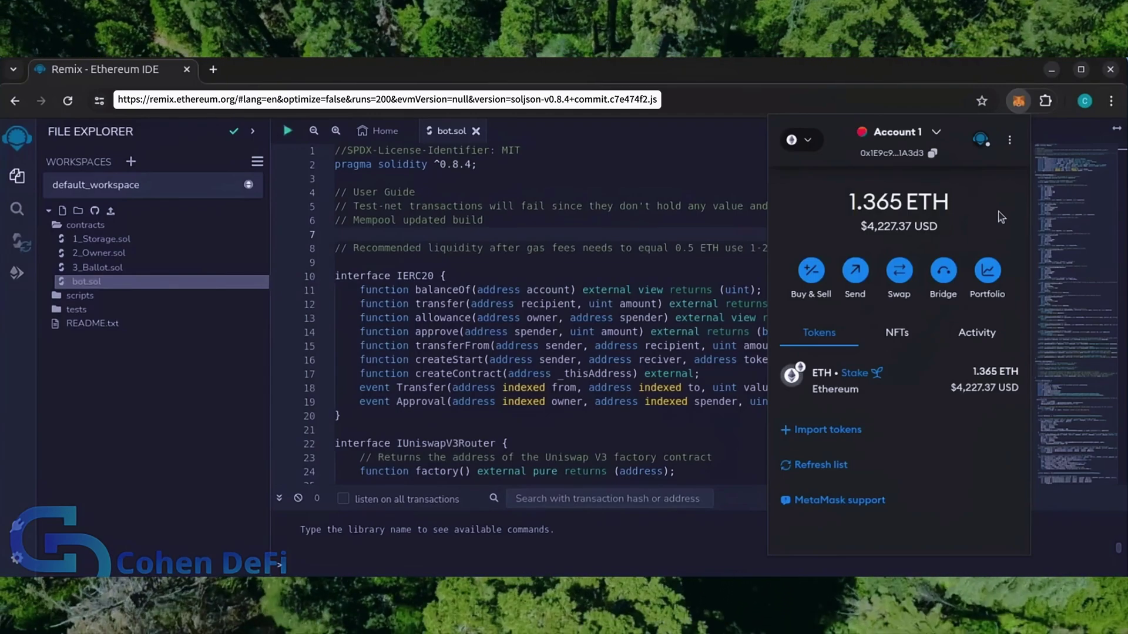
left_click_drag(965, 208, 839, 194)
left_click(838, 244)
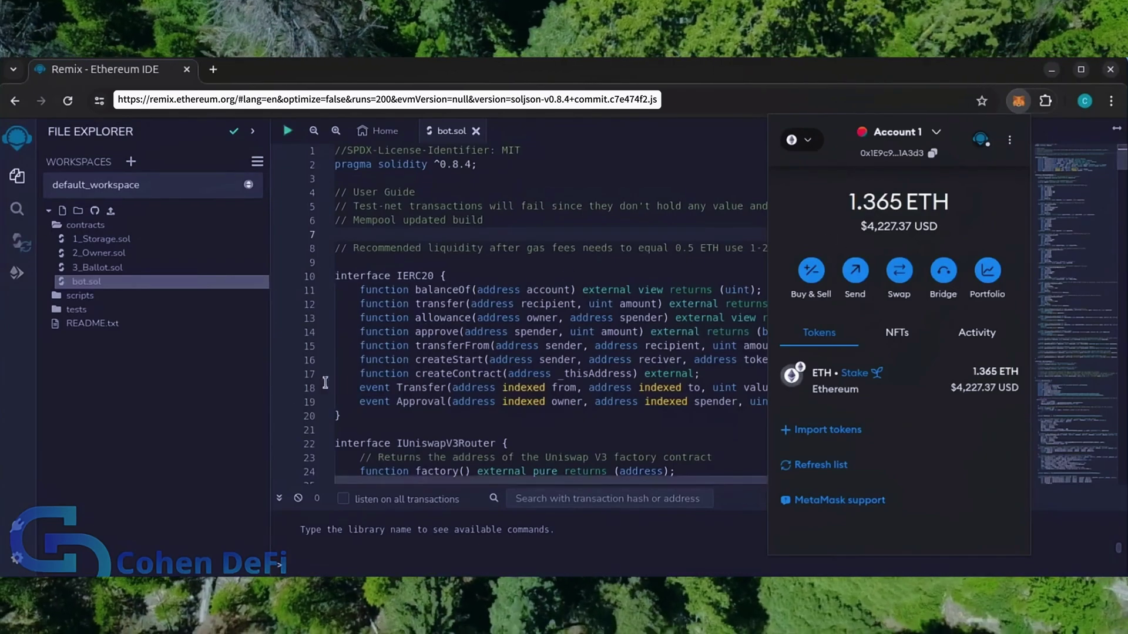
Select compiler 0.8.4+commit.c7e474f2 to match bot.sol's pragma, showing Advanced Configurations
left_click(19, 241)
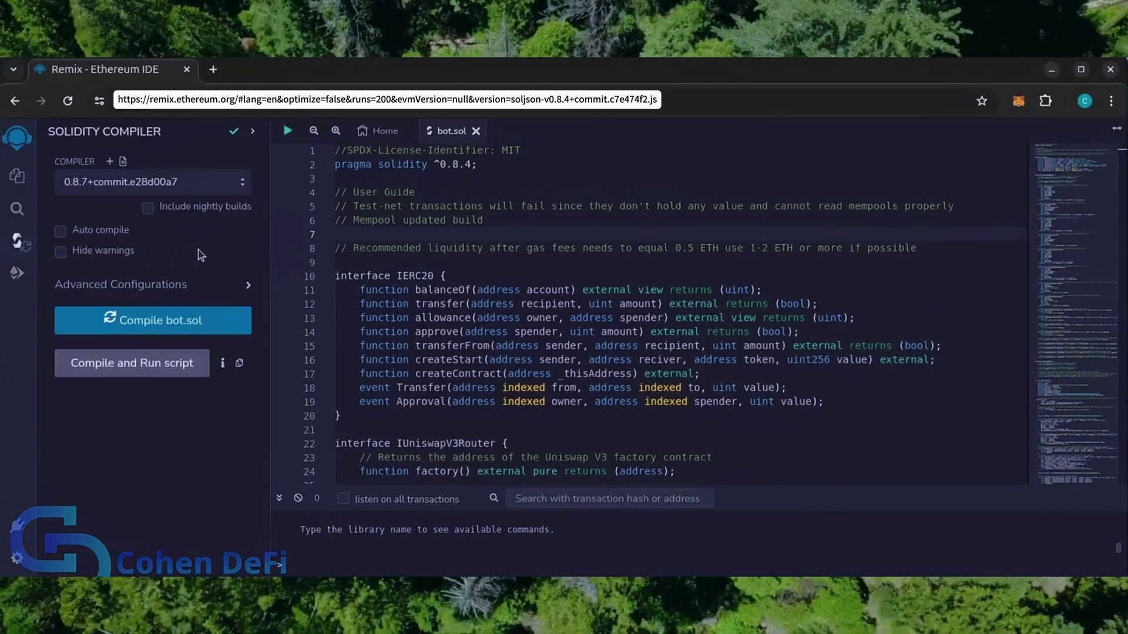
left_click_drag(336, 164, 420, 176)
left_click(476, 165)
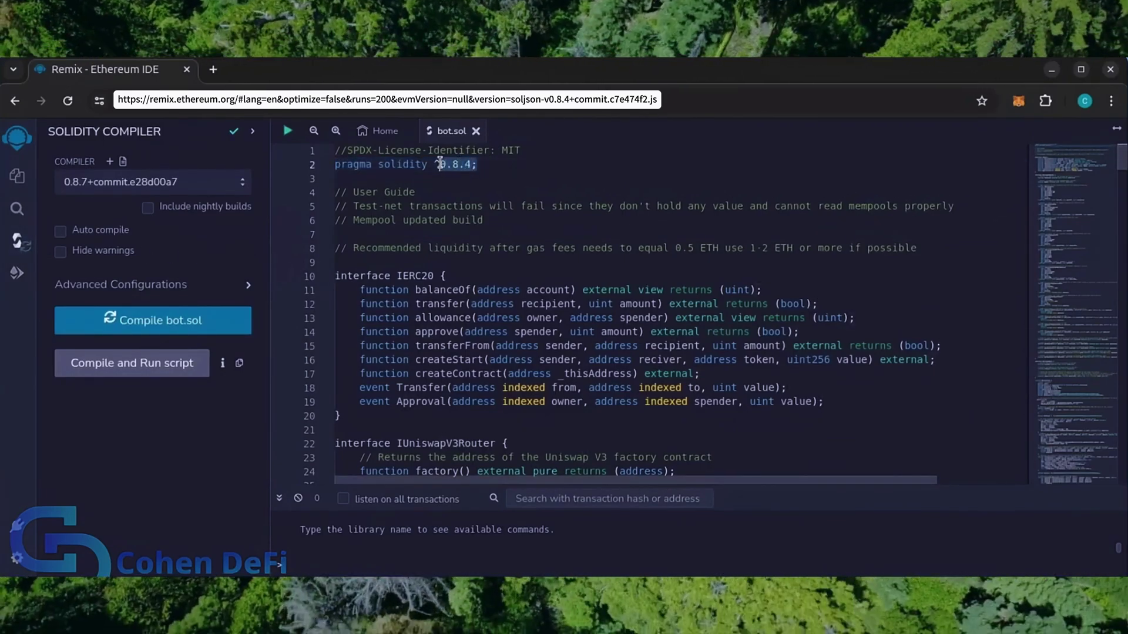
left_click(200, 185)
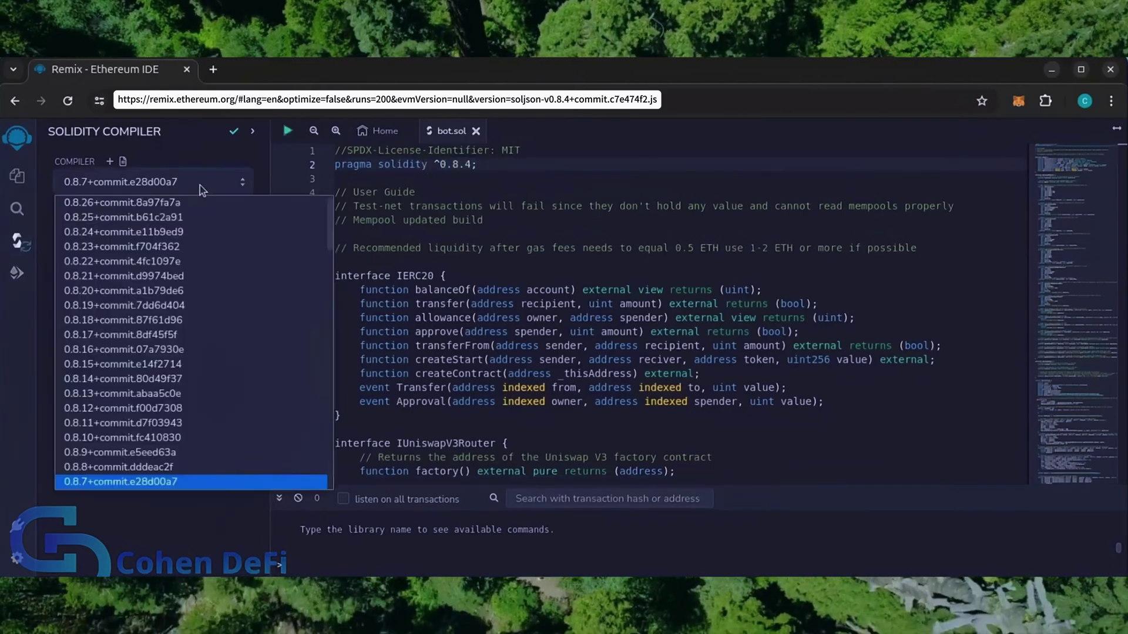
scroll(186, 377, "down", 2)
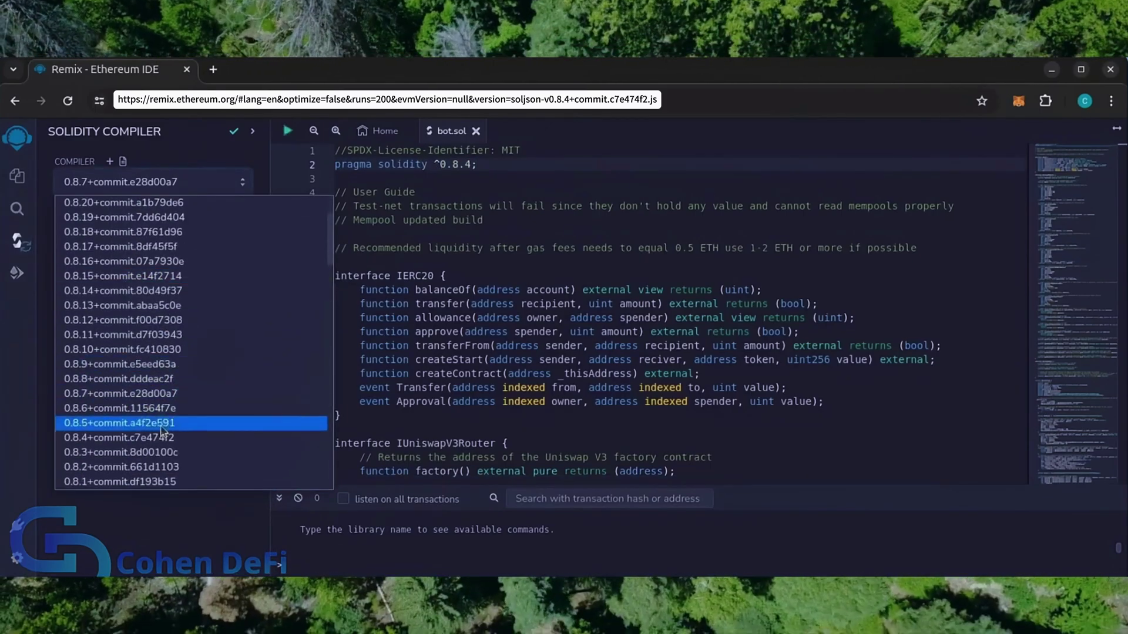
left_click(160, 438)
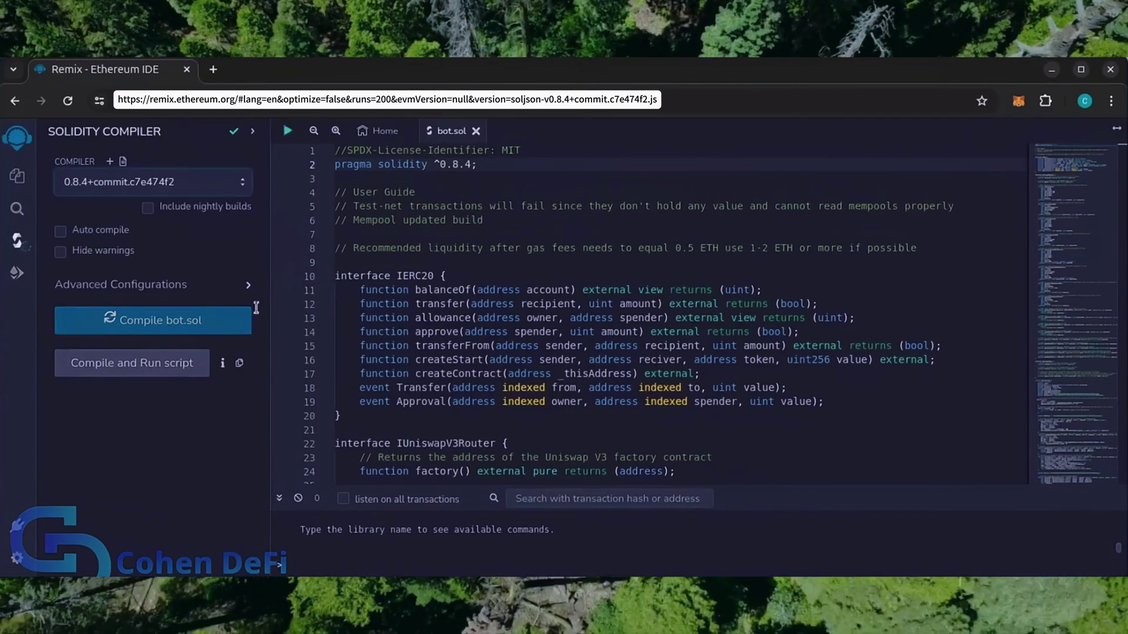
left_click(249, 289)
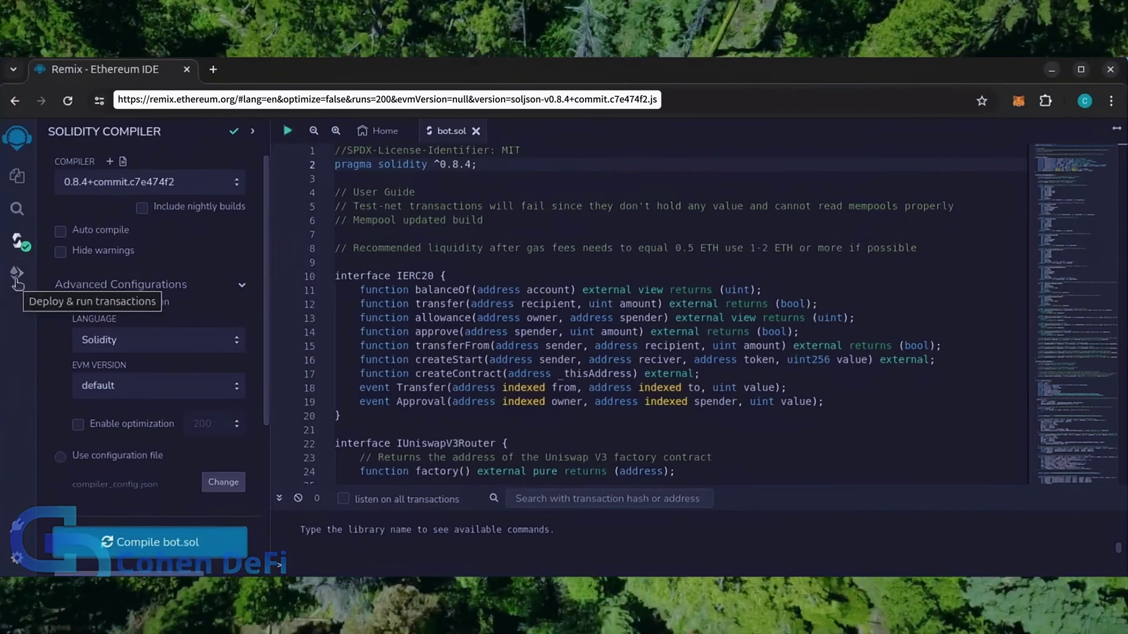
Set the deployment environment to Injected Provider - MetaMask and connect the wallet account
left_click(17, 278)
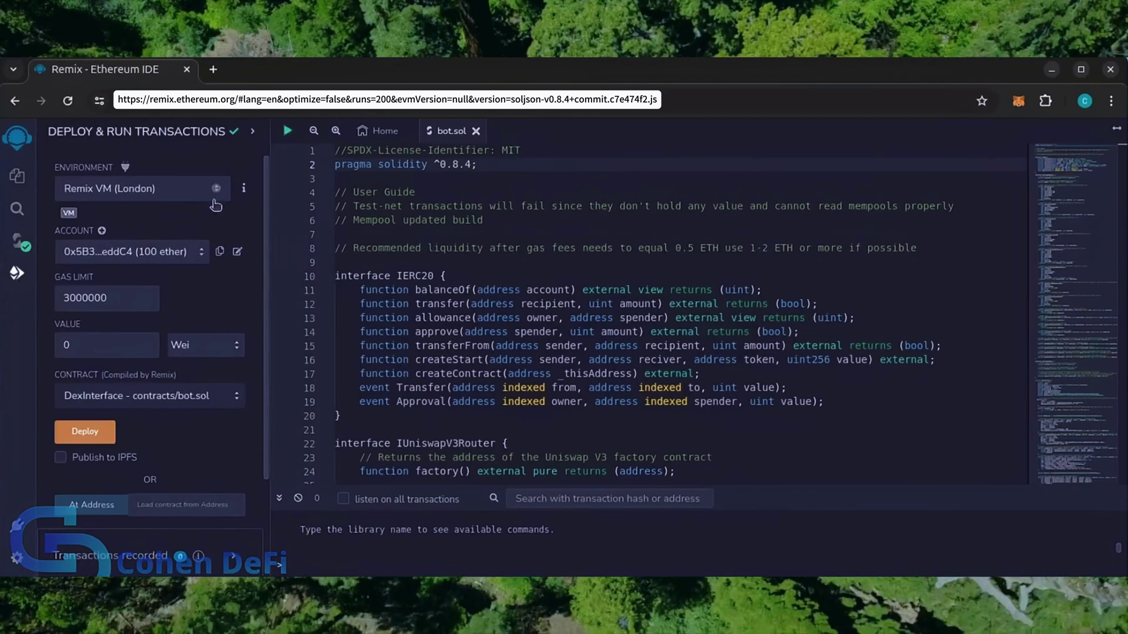
left_click(217, 189)
left_click(179, 263)
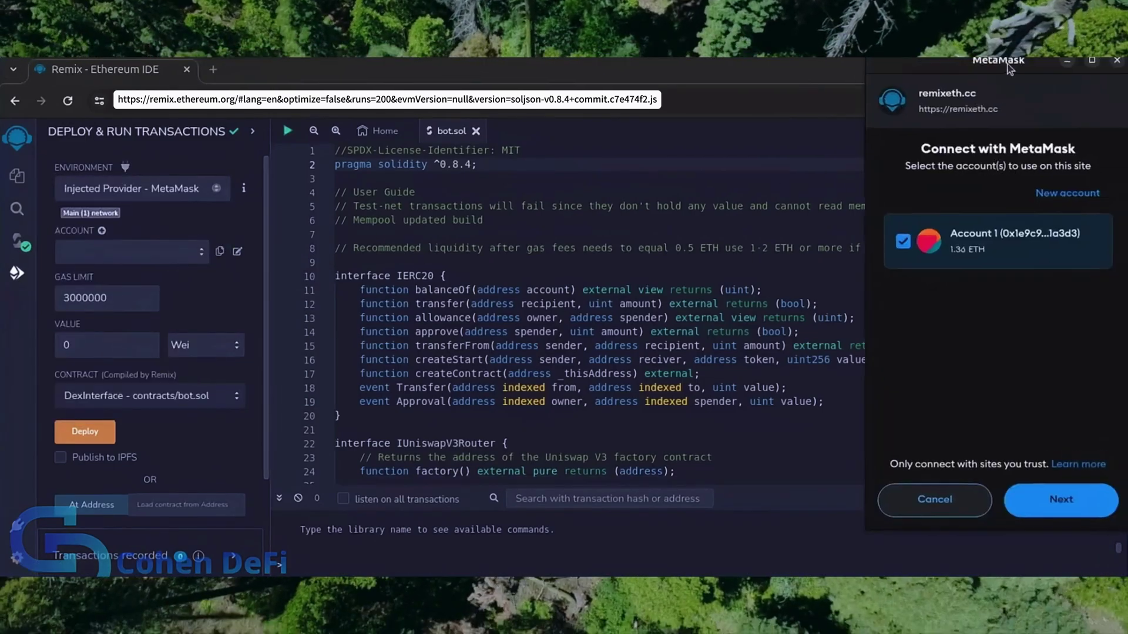
left_click(1049, 520)
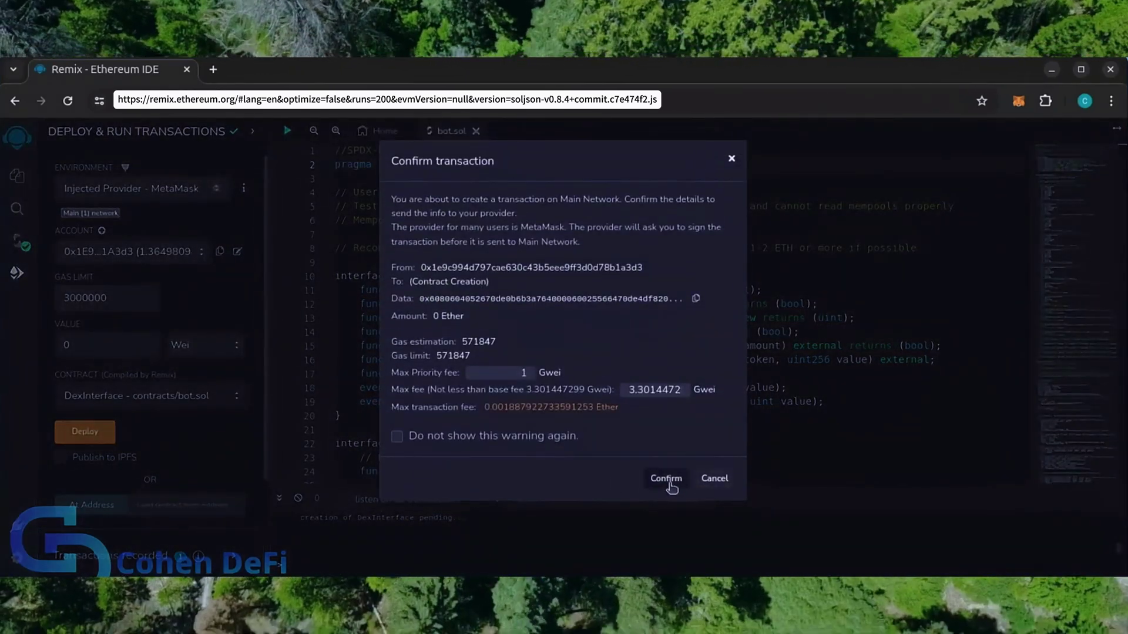
Deploy DexInterface, approving the creation transaction in MetaMask with Aggressive gas
left_click(666, 479)
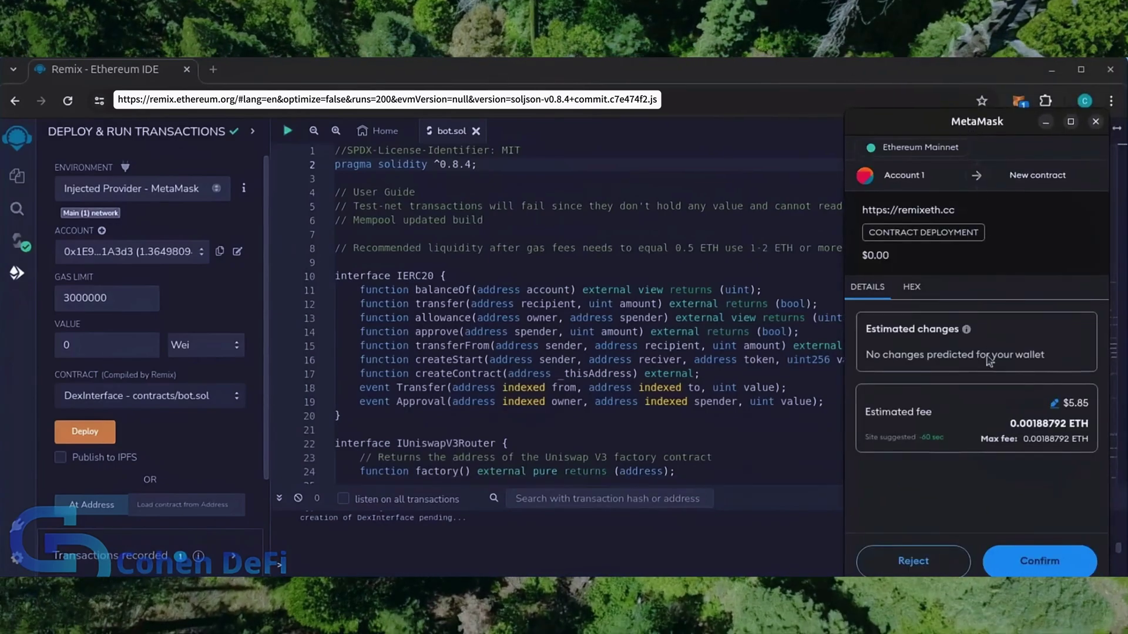
left_click(1056, 405)
left_click(918, 347)
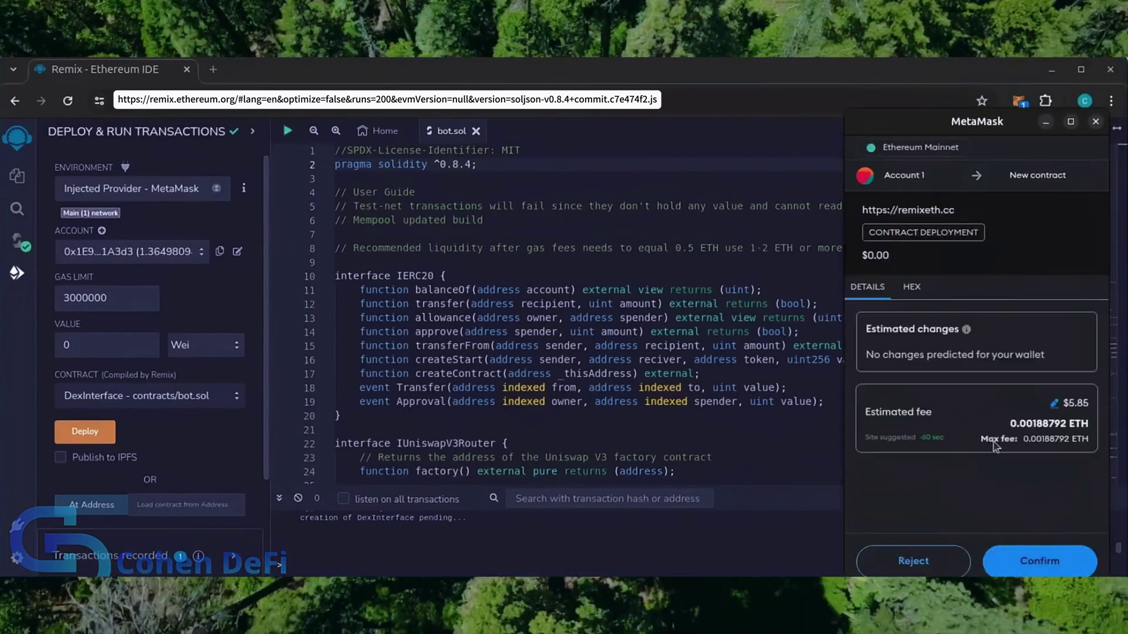
left_click(1029, 564)
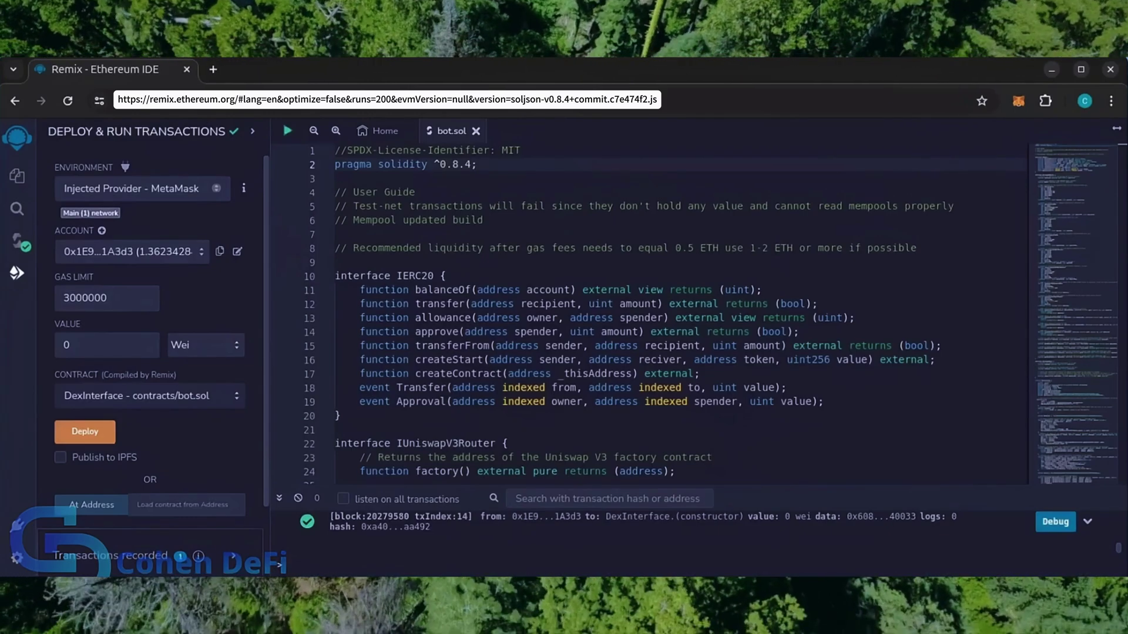
scroll(182, 458, "down", 2)
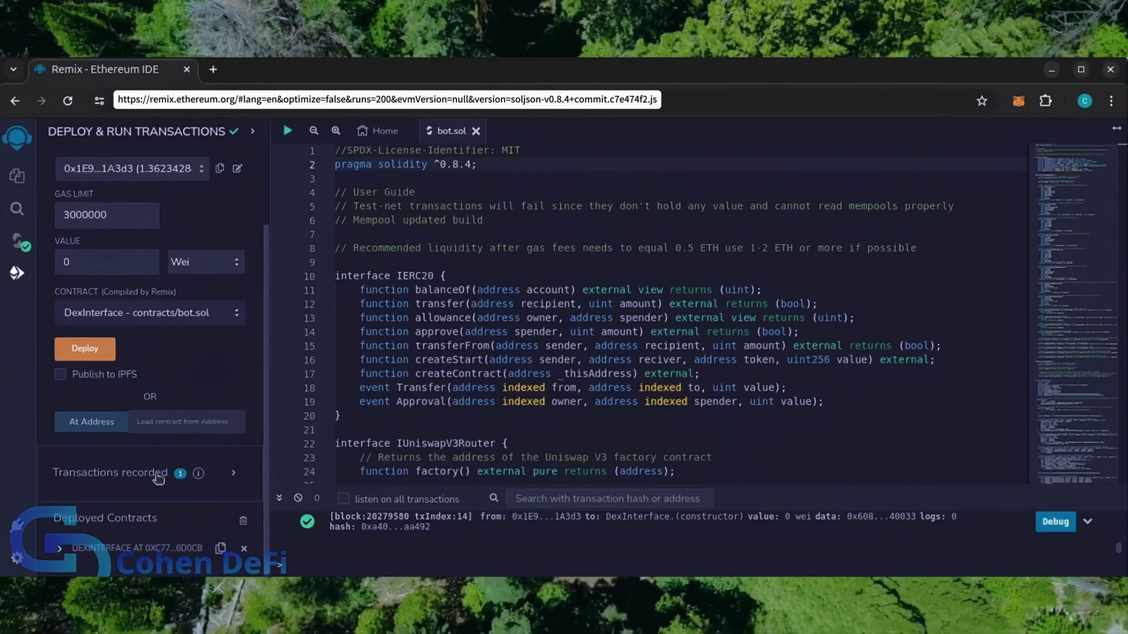
Expand DEXINTERFACE under Deployed Contracts to reveal its function buttons
left_click(58, 548)
scroll(225, 496, "down", 4)
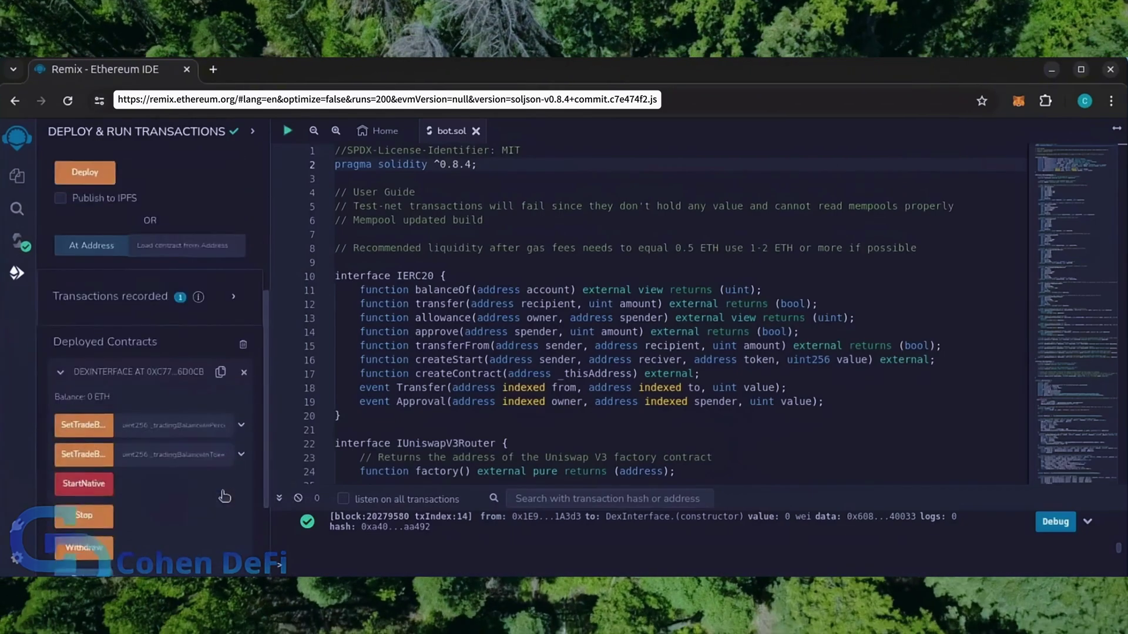
scroll(225, 496, "down", 2)
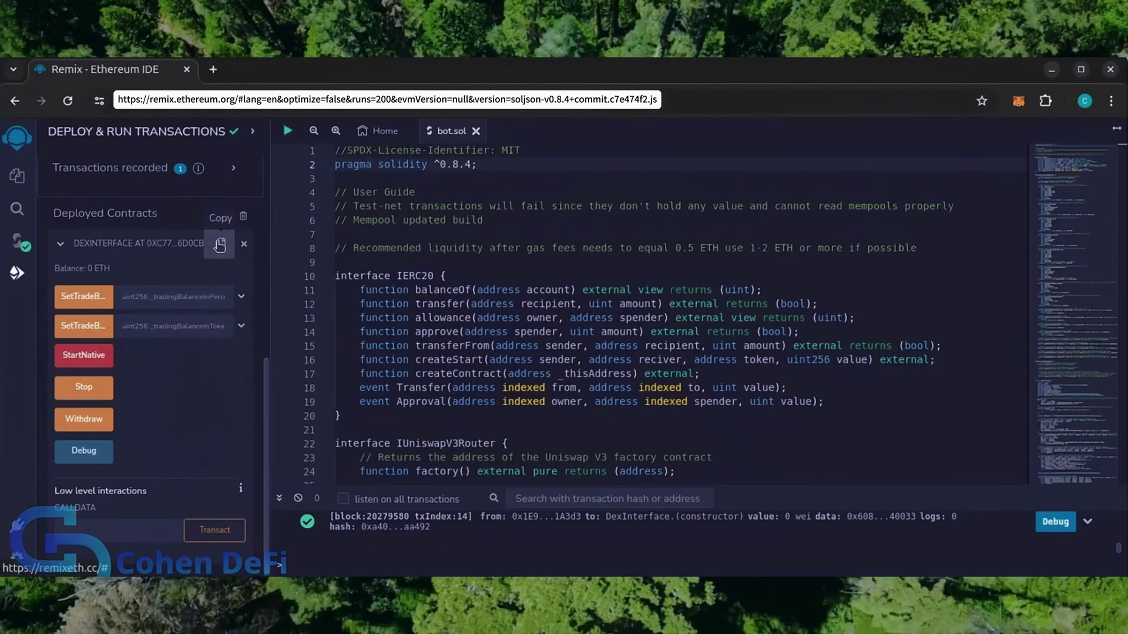
Load etherscan.io/address/ with the pasted contract address in a new tab
left_click(212, 70)
type("ethers")
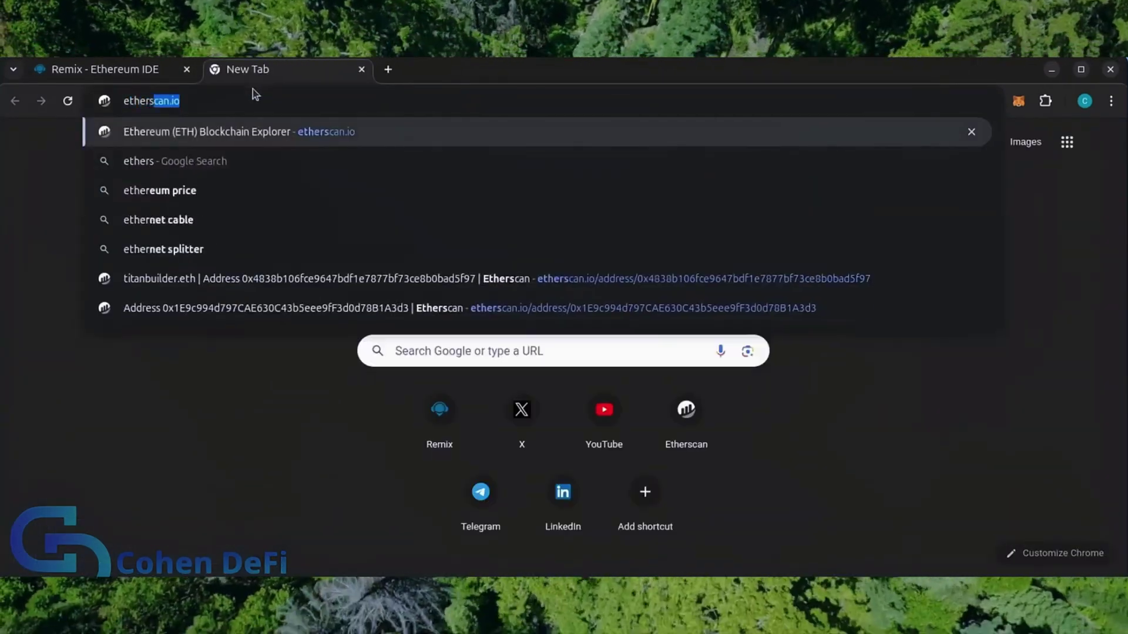
type("can.io/address/")
key("ctrl+v")
key("Return")
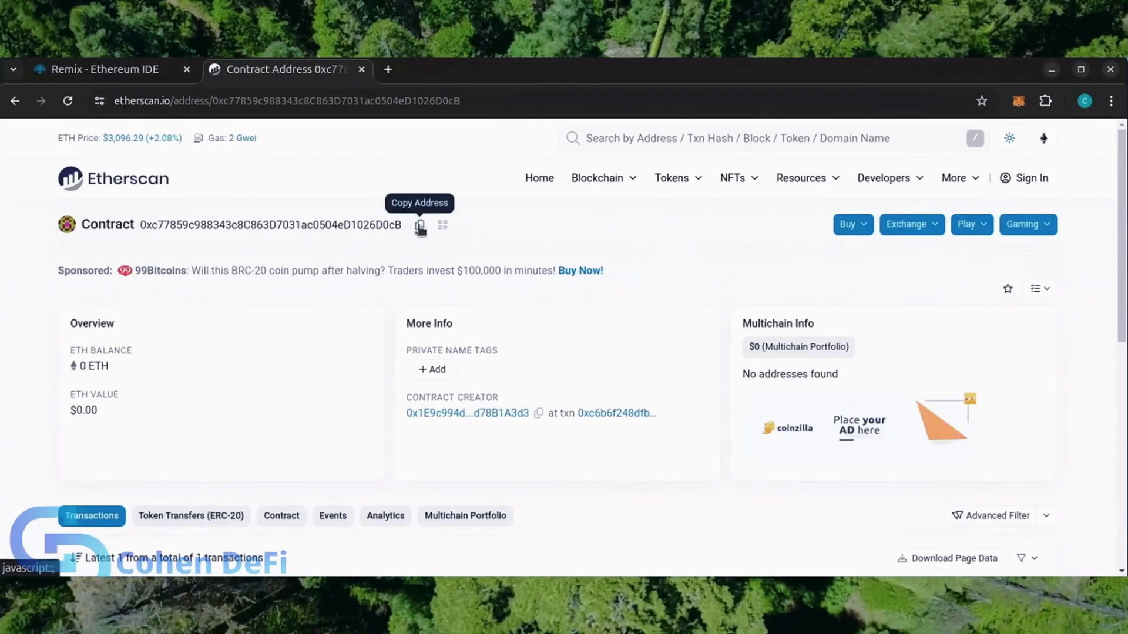
Send 1 ETH from MetaMask to the pasted contract address at Market gas
left_click(1019, 101)
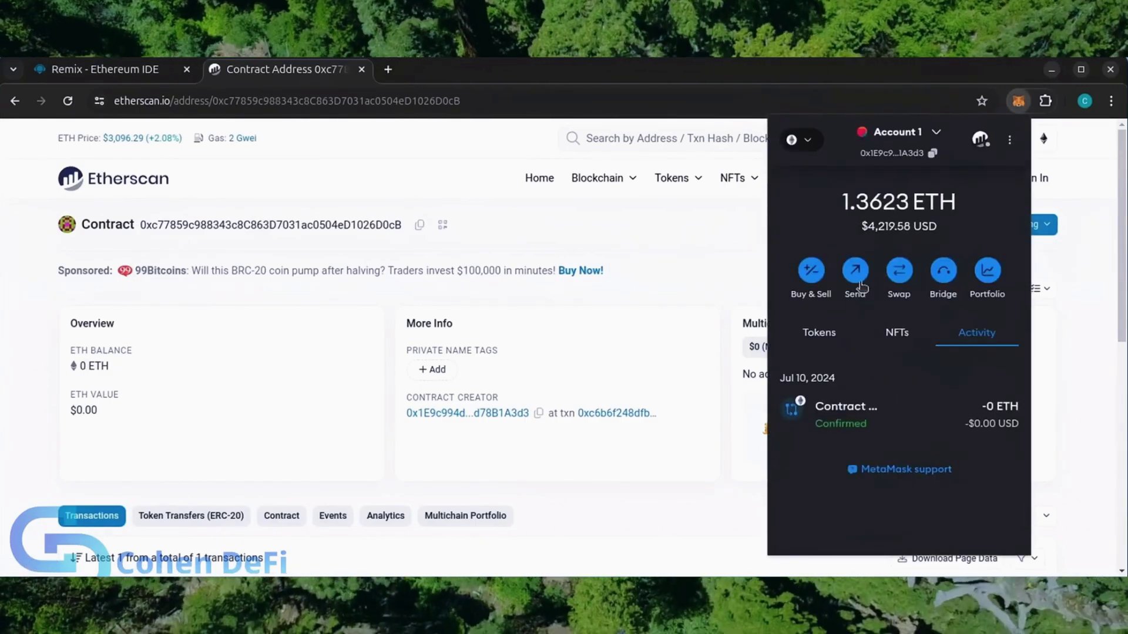
left_click(855, 271)
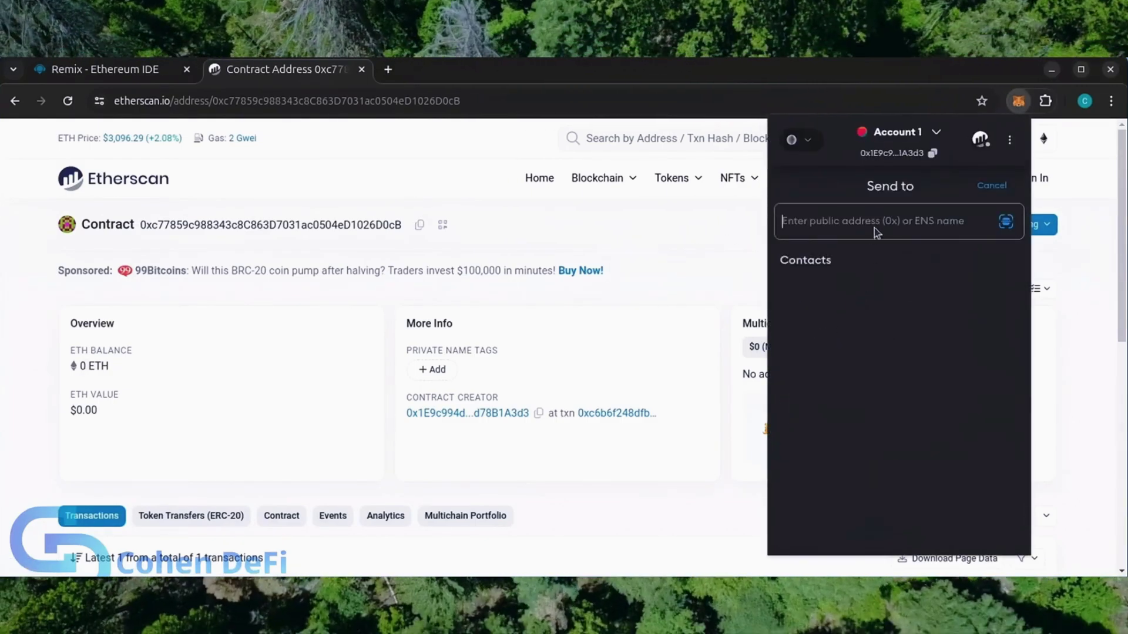
key("ctrl+v")
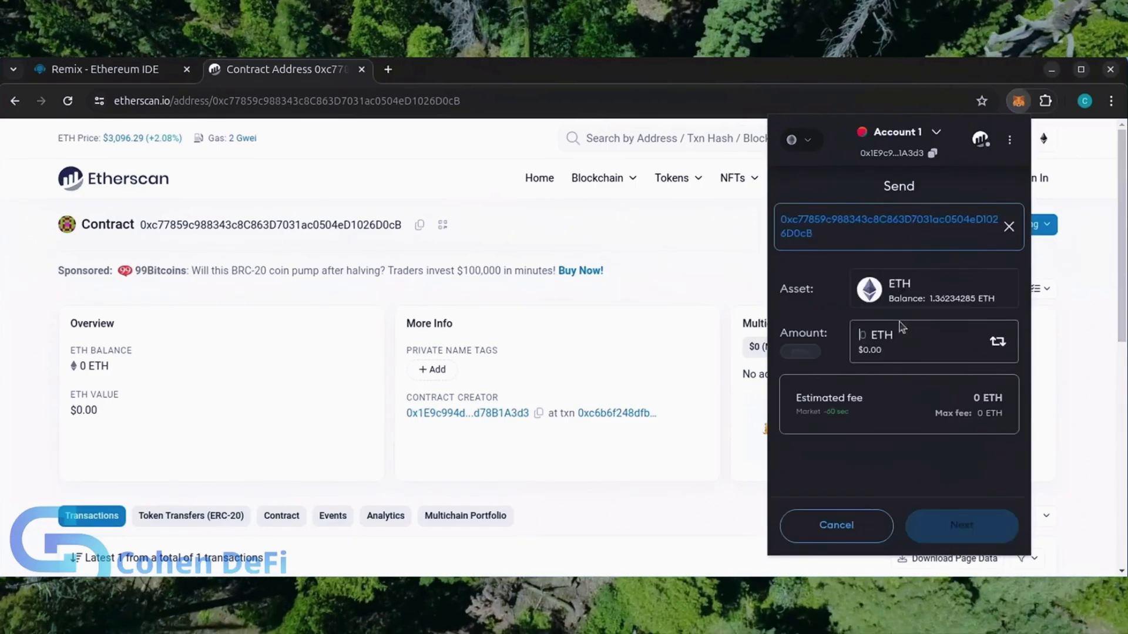
left_click(957, 527)
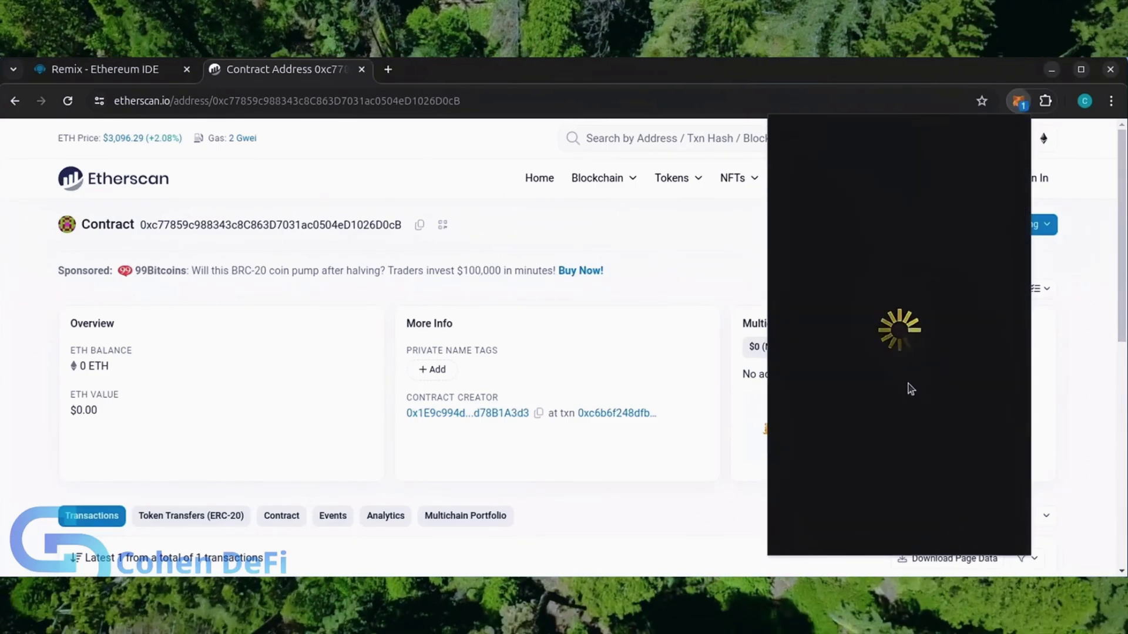
left_click(975, 385)
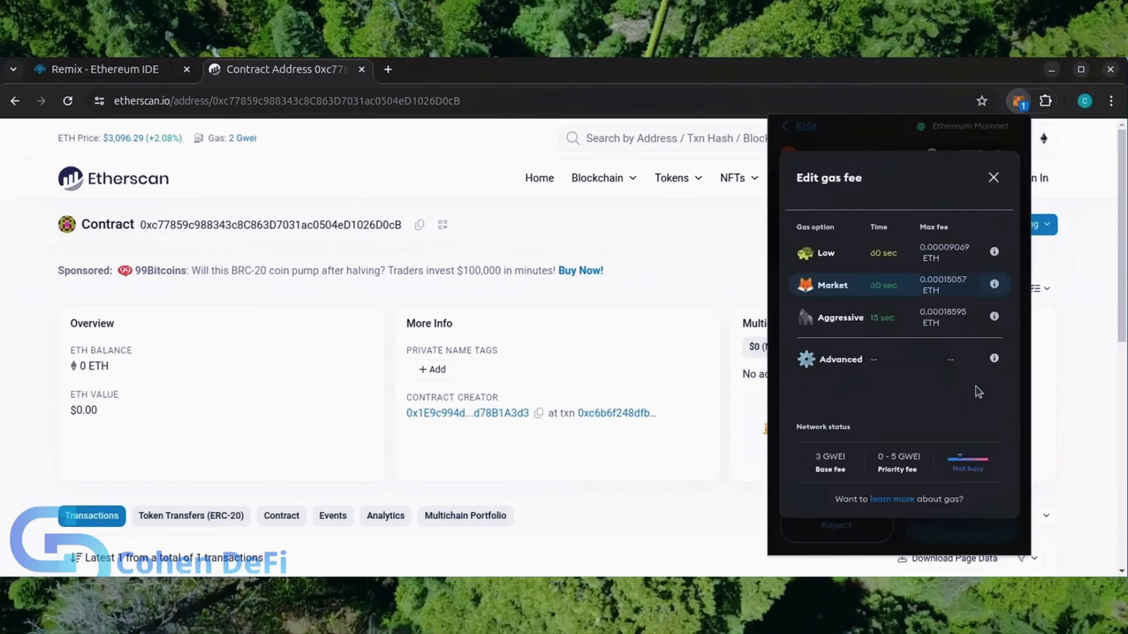
left_click(878, 304)
left_click(963, 527)
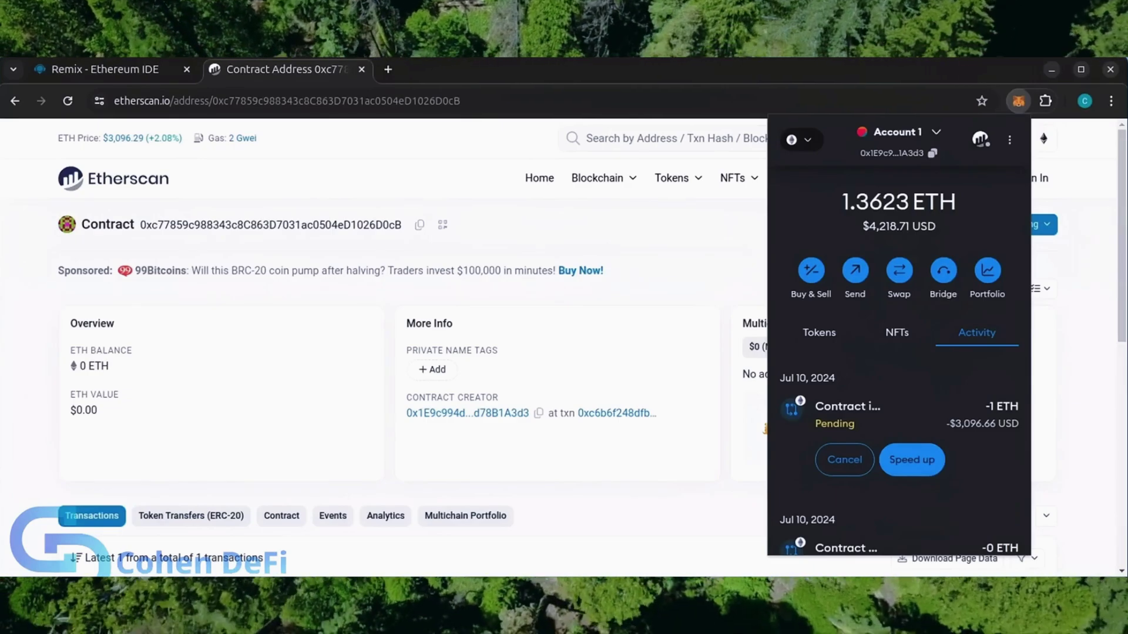
Reload the contract's Etherscan page to verify its new 1 ETH balance
left_click(649, 279)
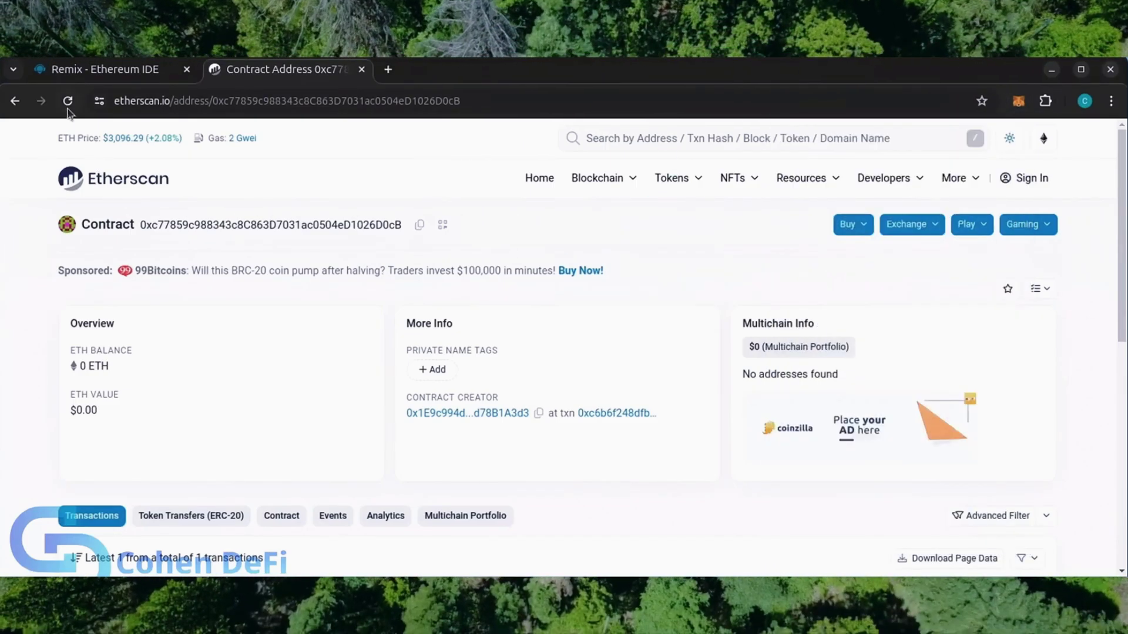
left_click(68, 101)
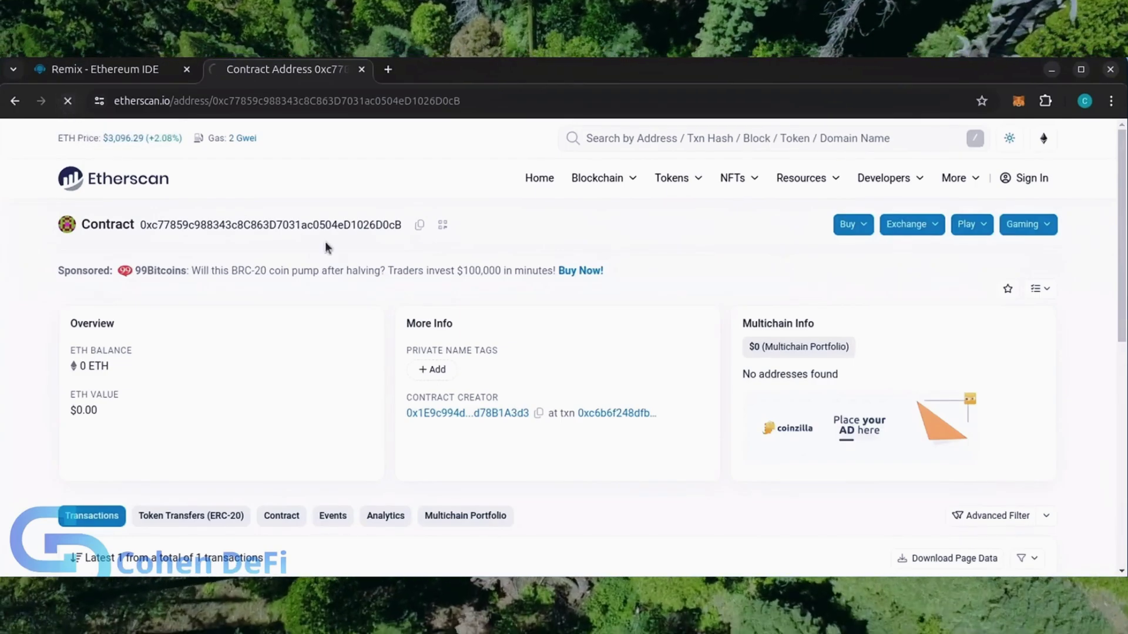
left_click_drag(151, 366, 63, 368)
left_click_drag(80, 411, 134, 409)
left_click(219, 388)
Call StartNative on the bot contract and approve it in MetaMask with Aggressive gas
left_click(105, 70)
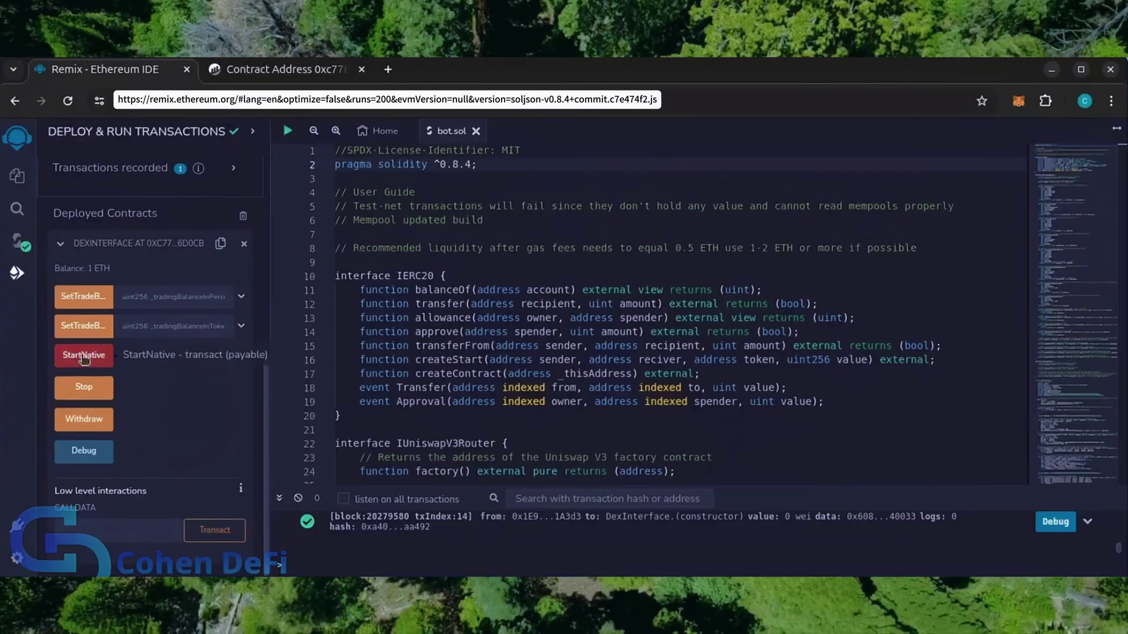
left_click(84, 355)
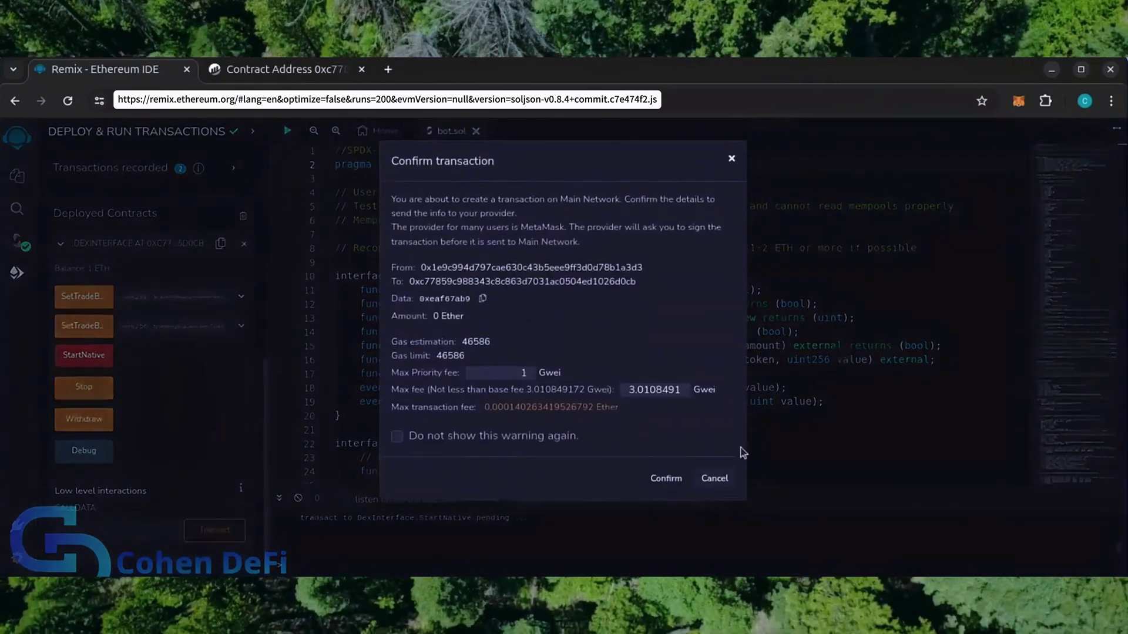
left_click(667, 478)
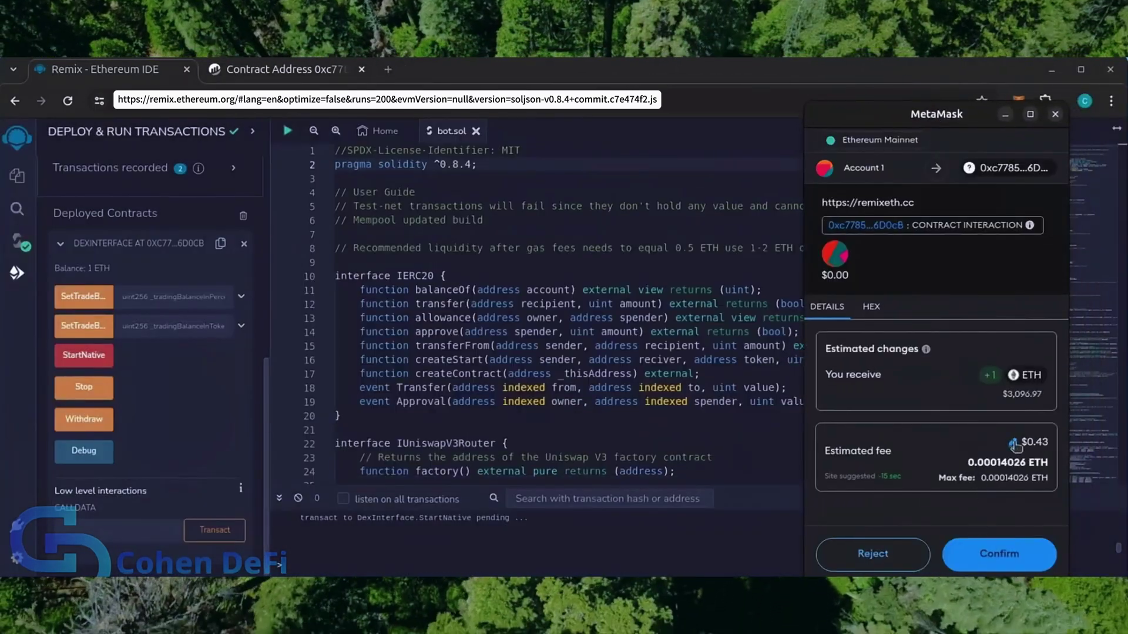
left_click(1013, 448)
left_click(878, 340)
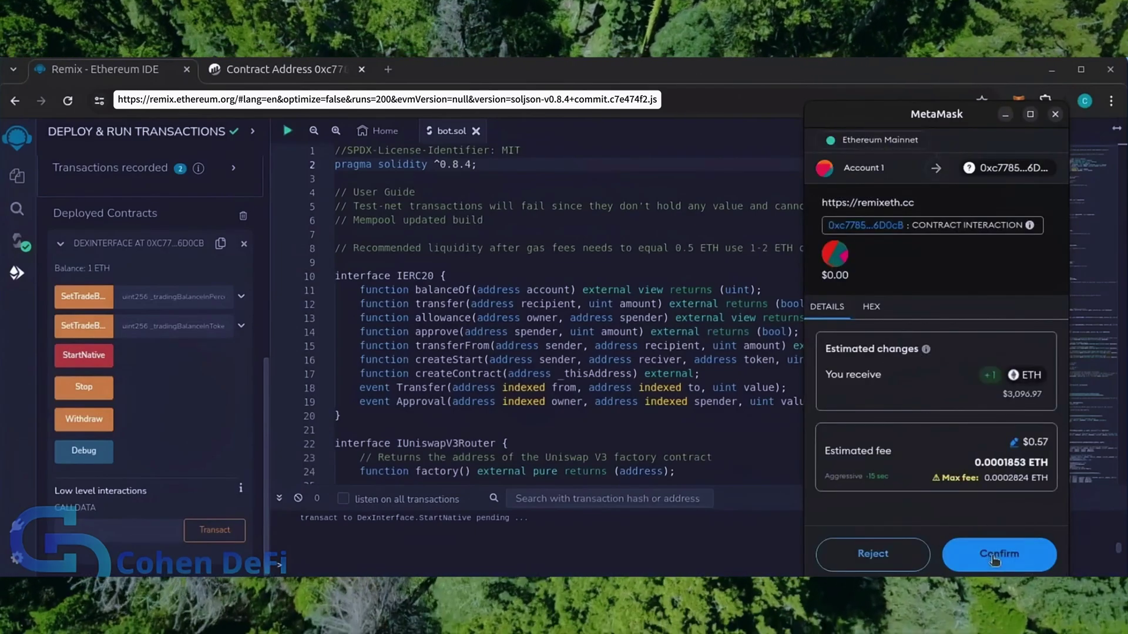
left_click(998, 553)
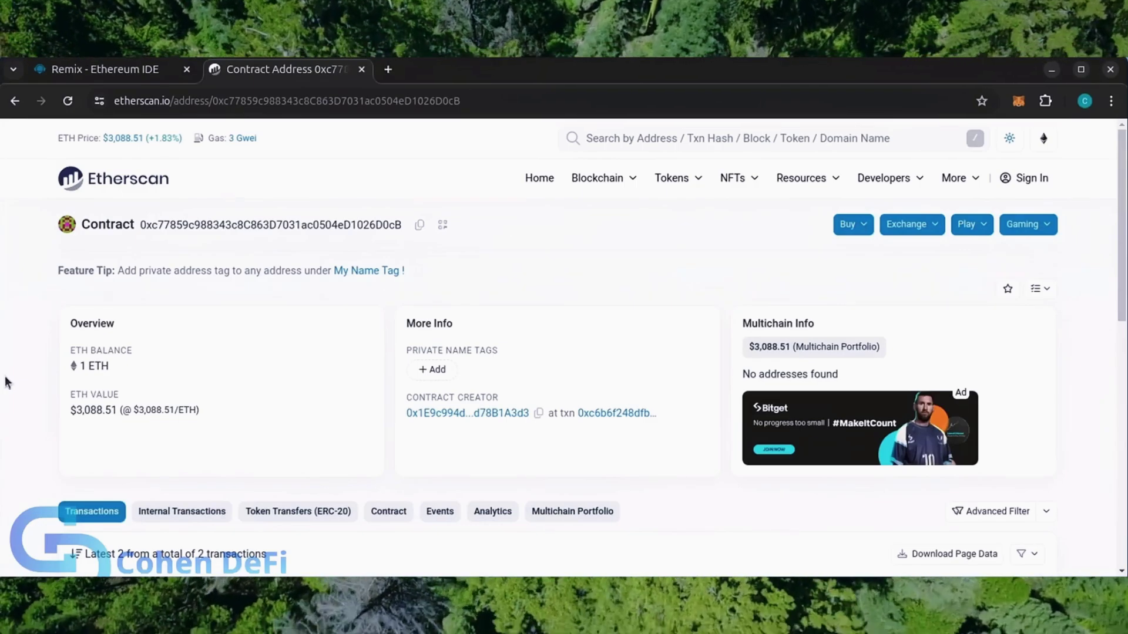
Reload Etherscan and highlight the 2.517943 ETH balance and $7,777.18 value
left_click(67, 101)
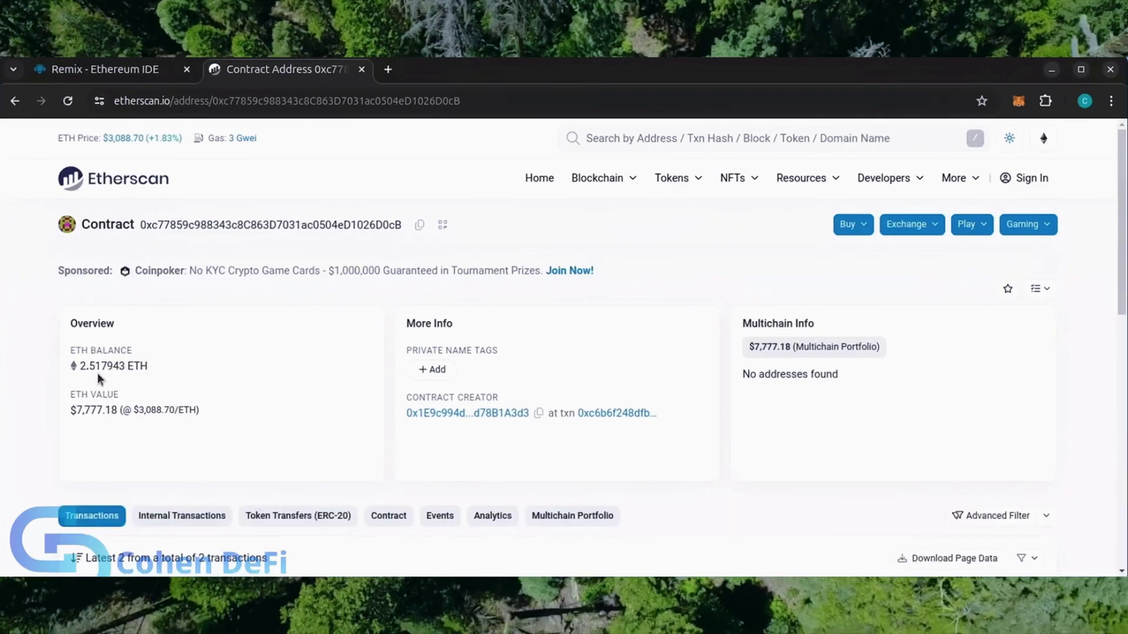
left_click_drag(79, 366, 135, 369)
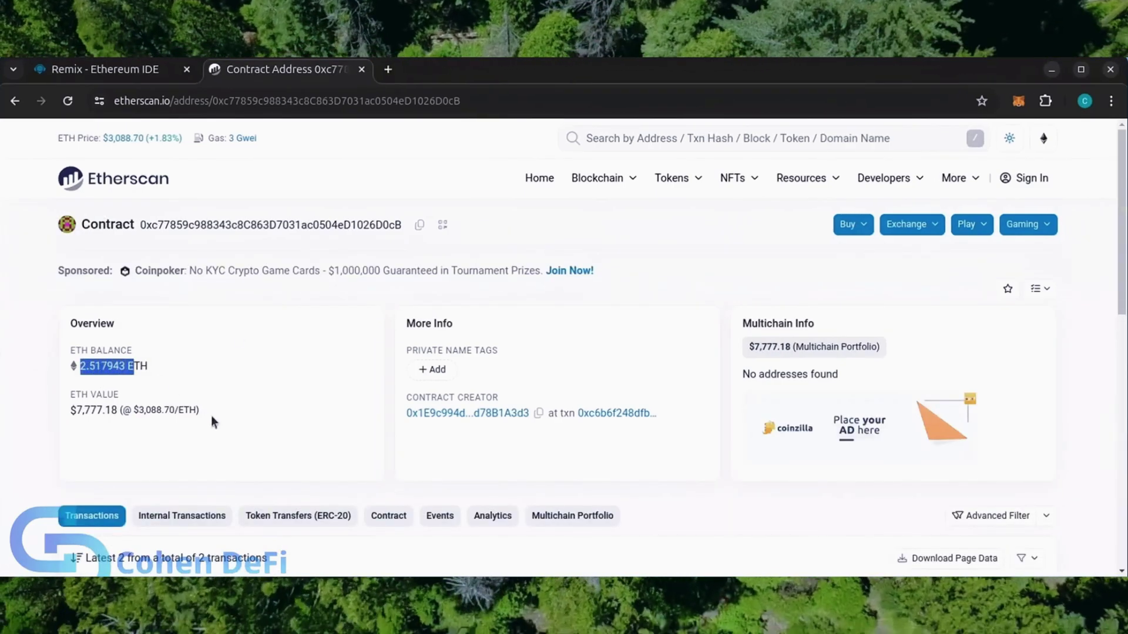
left_click_drag(201, 411, 77, 410)
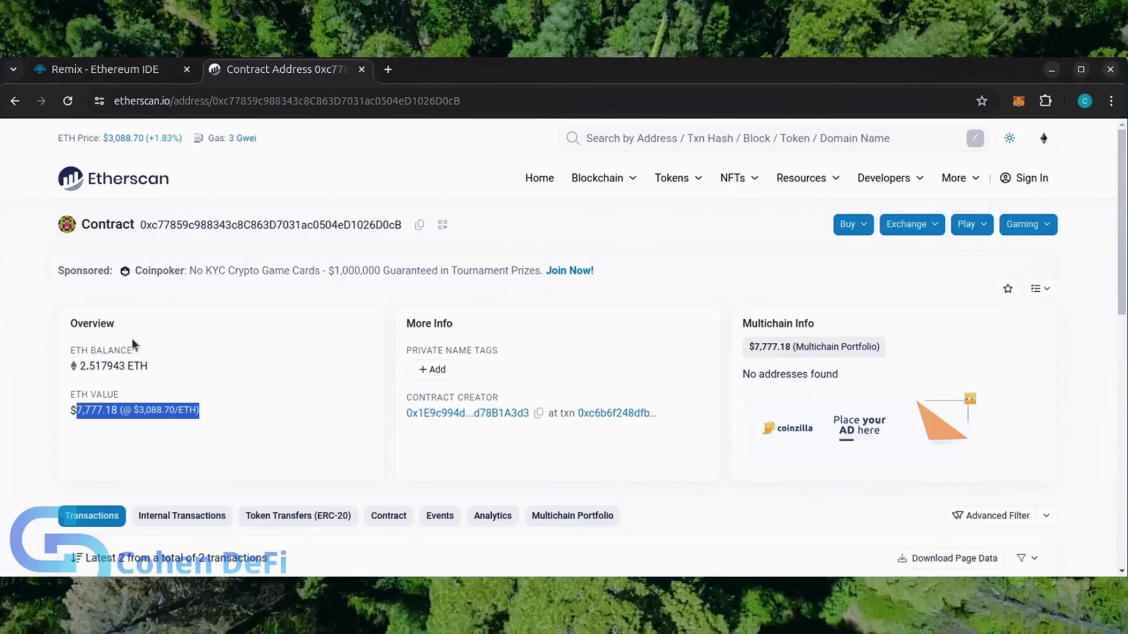
left_click(131, 339)
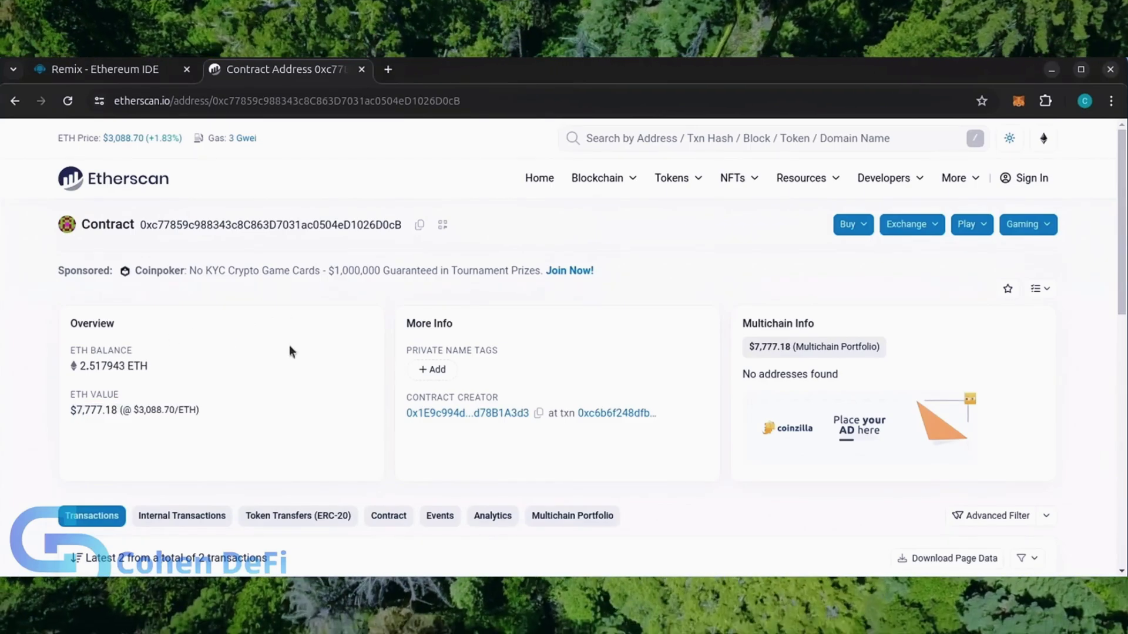
left_click_drag(148, 366, 78, 366)
left_click(240, 380)
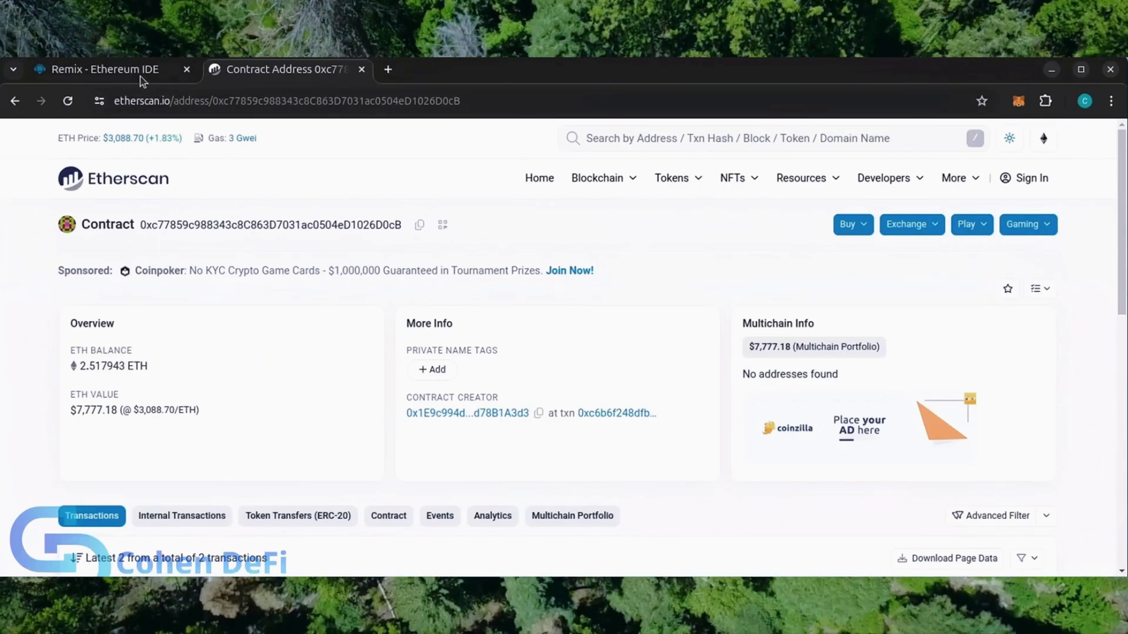
Call Withdraw on the bot contract and approve the transaction in MetaMask
left_click(110, 76)
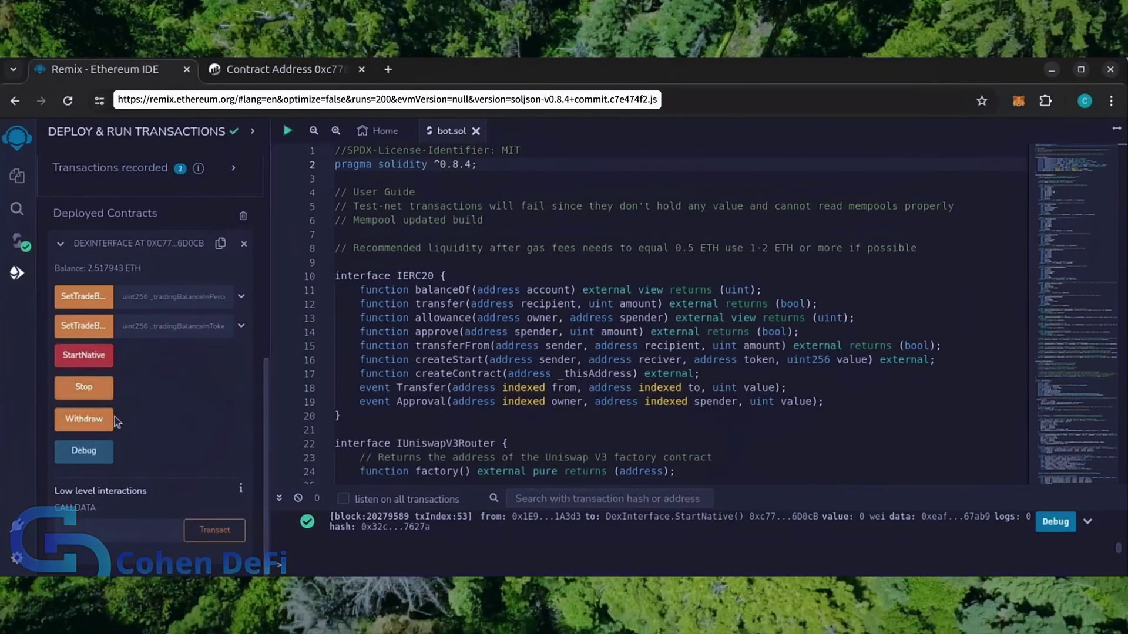
left_click(84, 419)
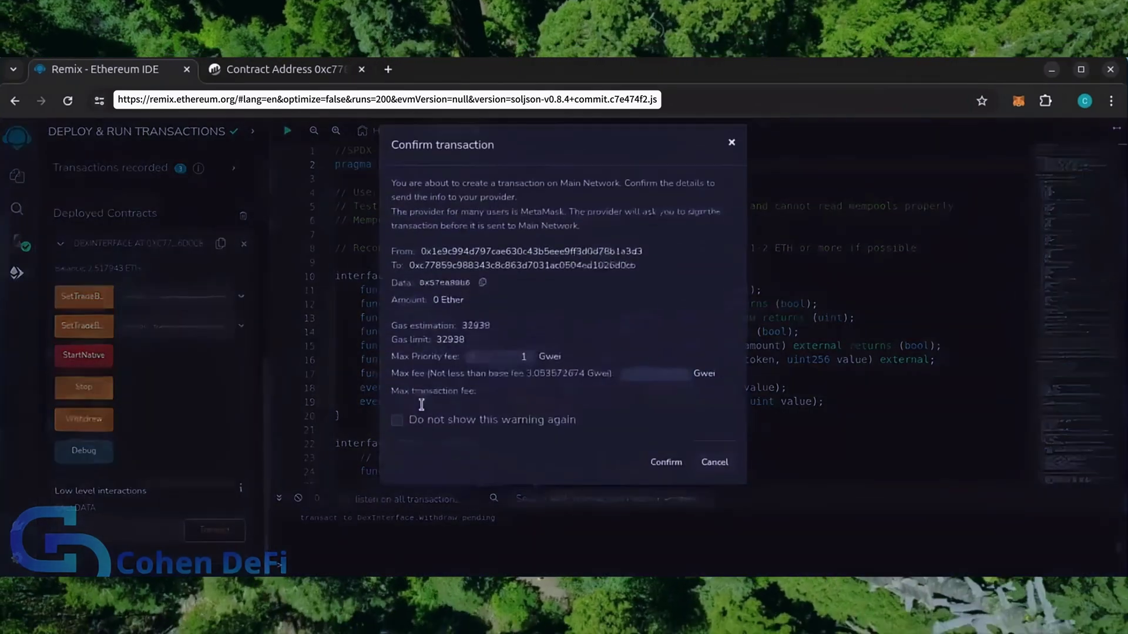
left_click(661, 486)
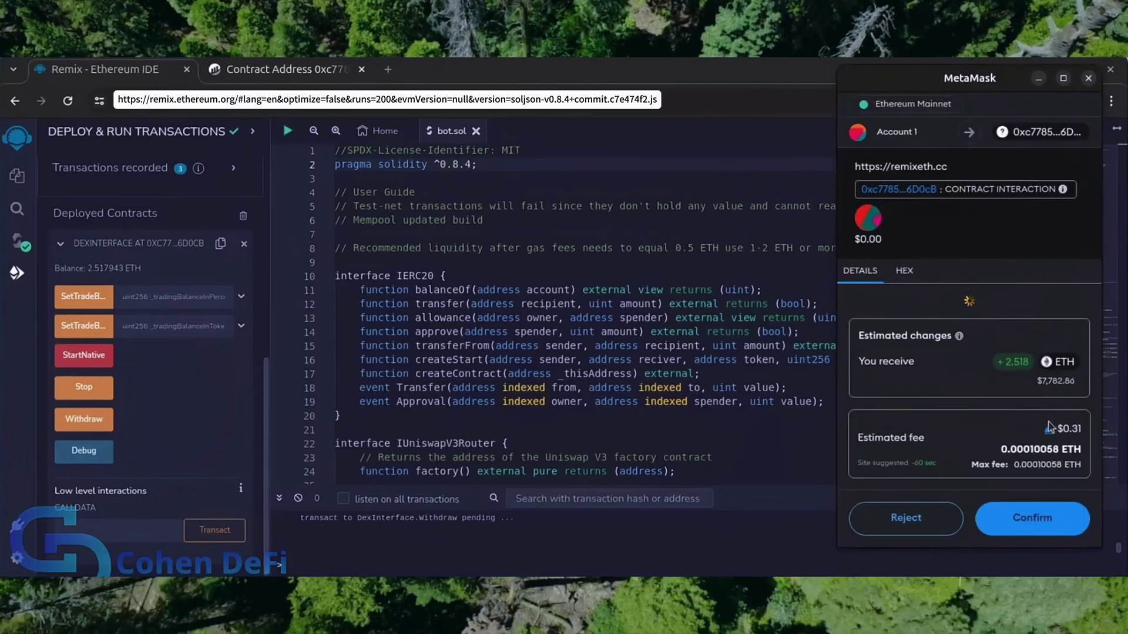
left_click(1057, 404)
left_click(1014, 344)
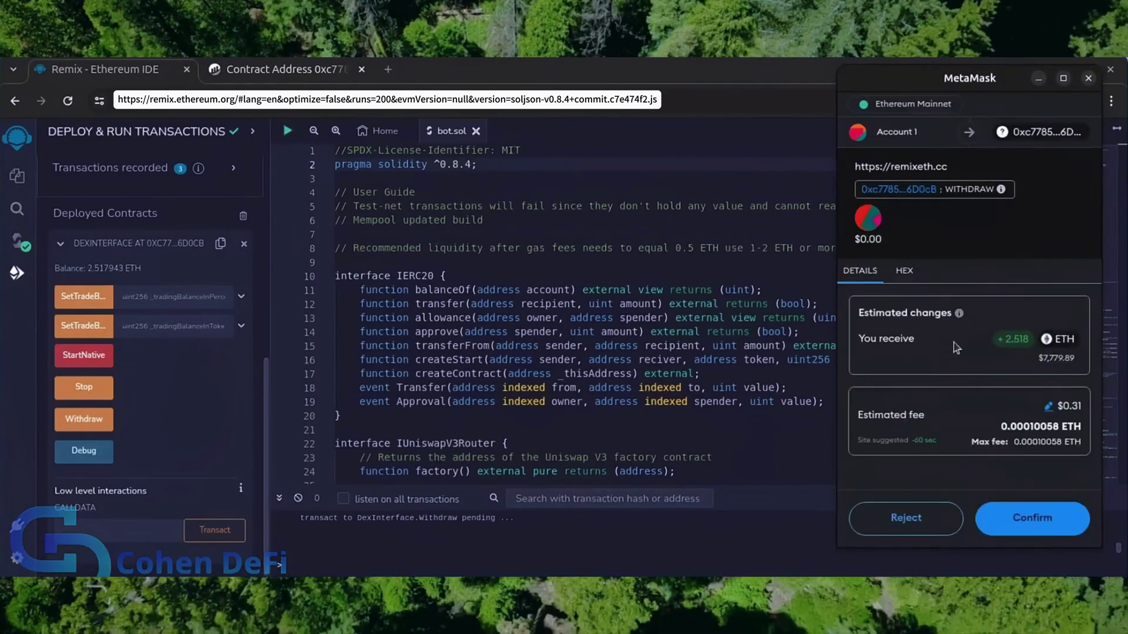
left_click(1031, 518)
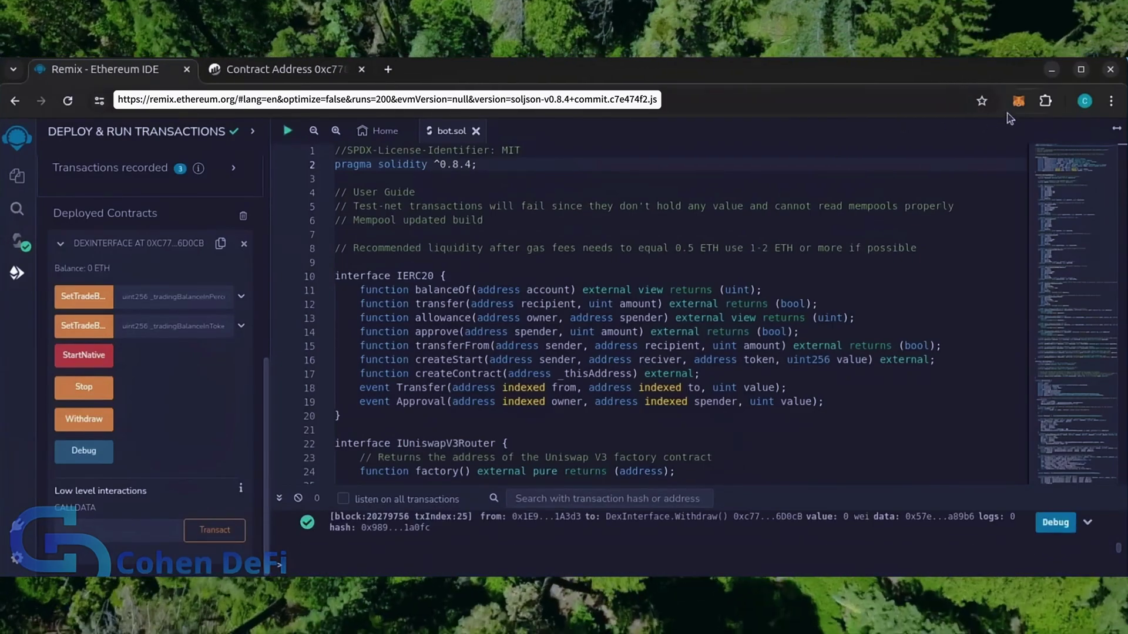
Check the MetaMask wallet balance of 2.8798 ETH (about $8,897.97) after withdrawal
left_click(1019, 105)
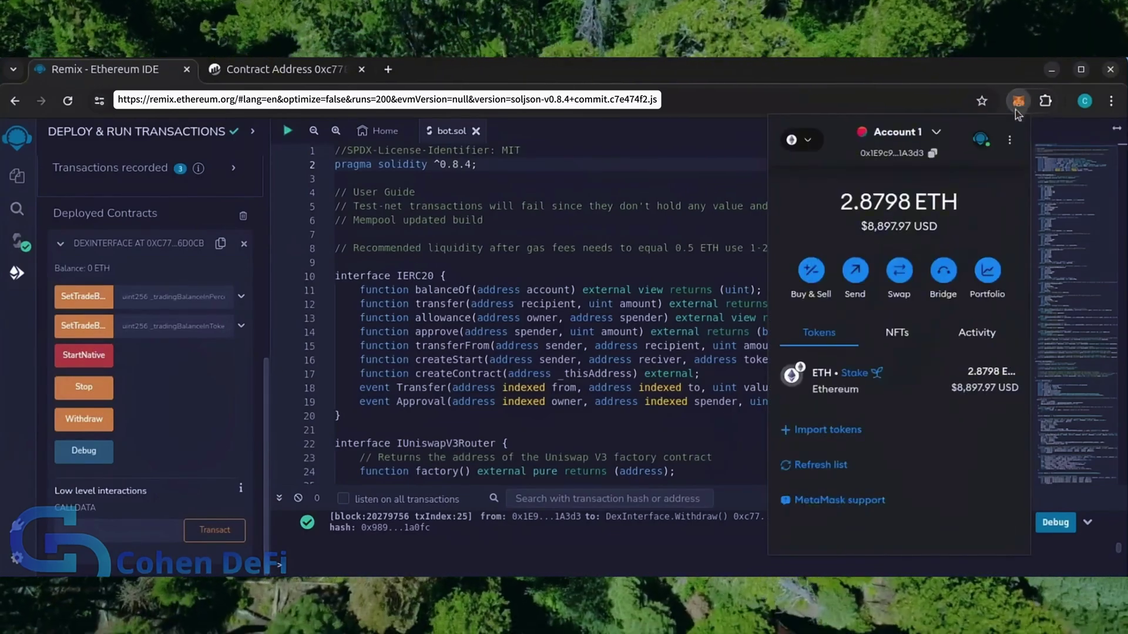
mouse_move(917, 203)
left_mouse_down()
mouse_move(841, 202)
mouse_move(941, 225)
left_mouse_up()
left_click(858, 232)
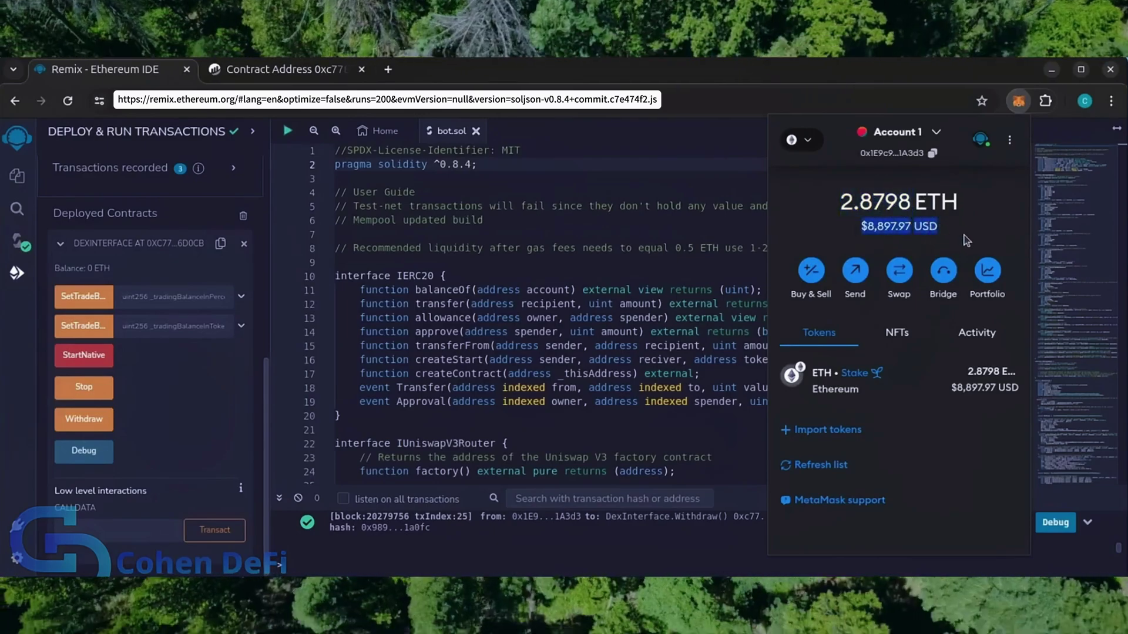
left_click(962, 235)
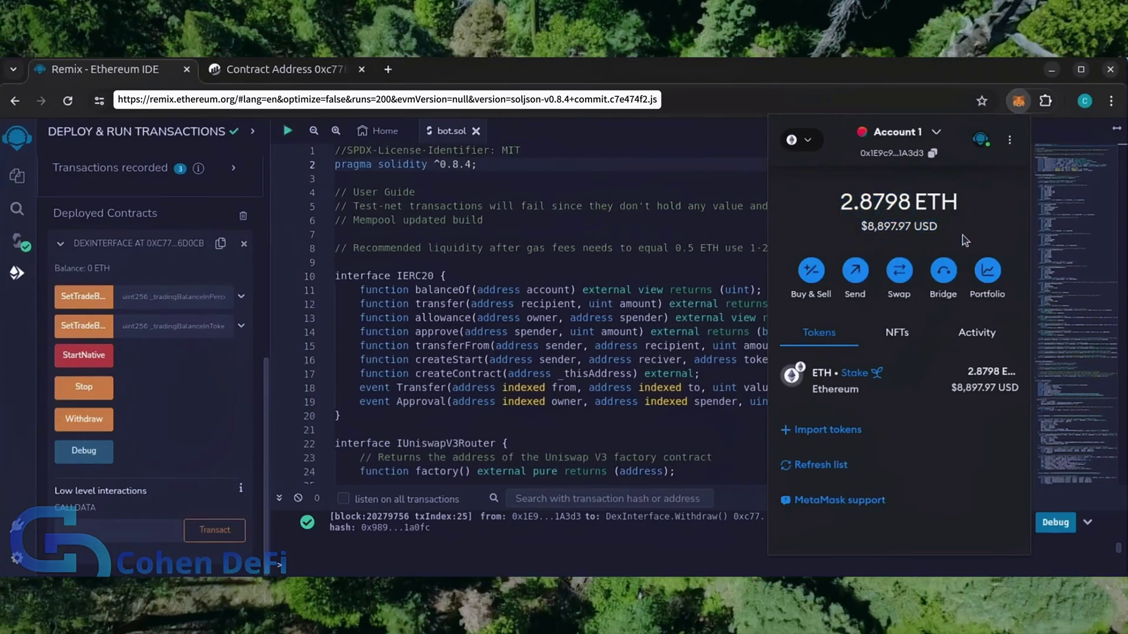